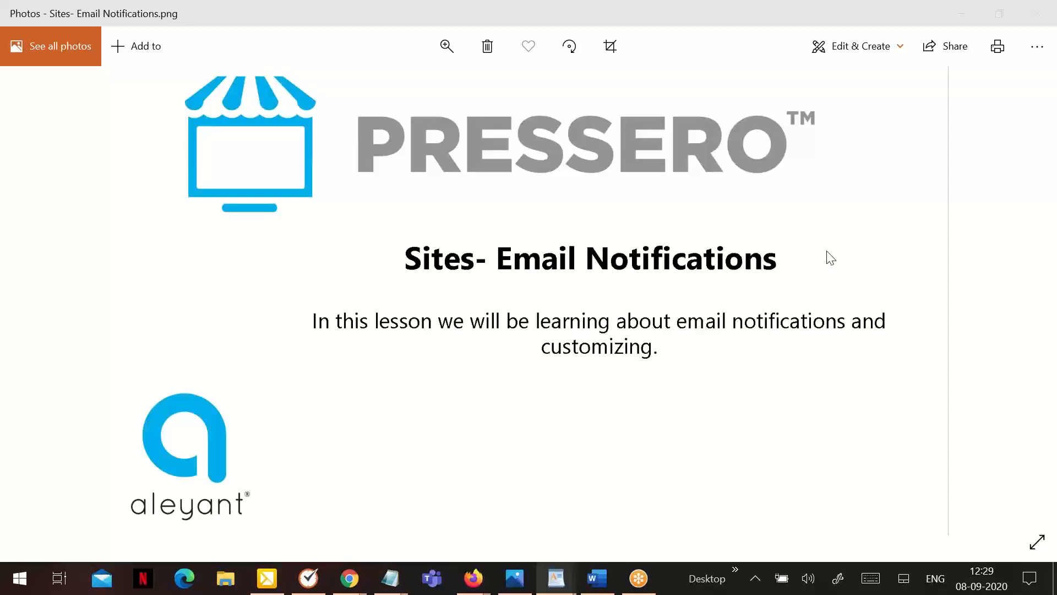
# Log in to Pressero Admin in the browser with the prefilled credentials and open the Team Project site's Email Notifications.
pyautogui.hotkey('alt', 'Tab')
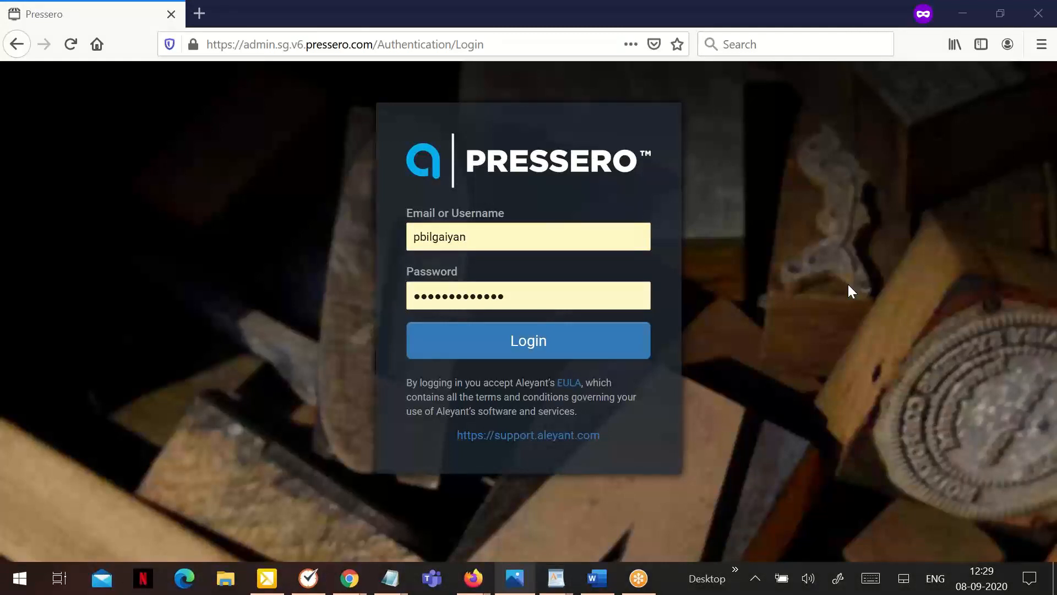
pyautogui.click(521, 355)
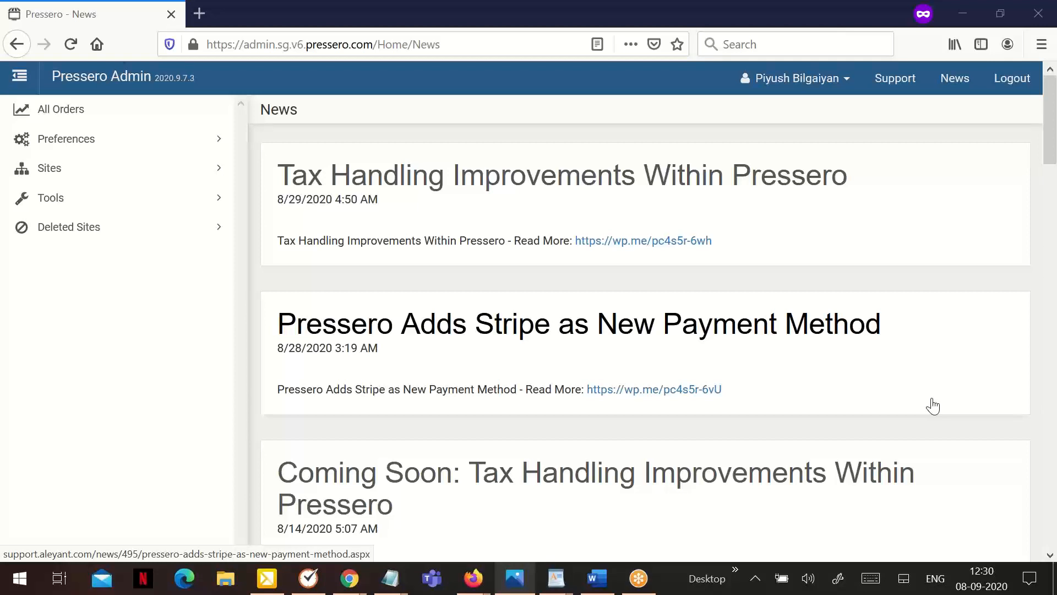
pyautogui.click(131, 179)
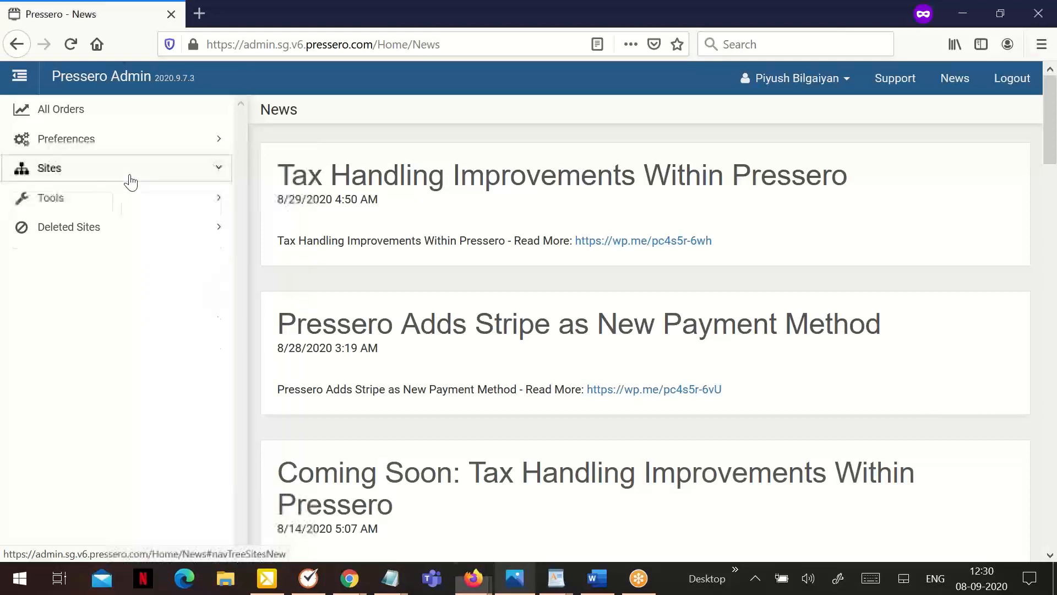
pyautogui.scroll(-8, 106, 429)
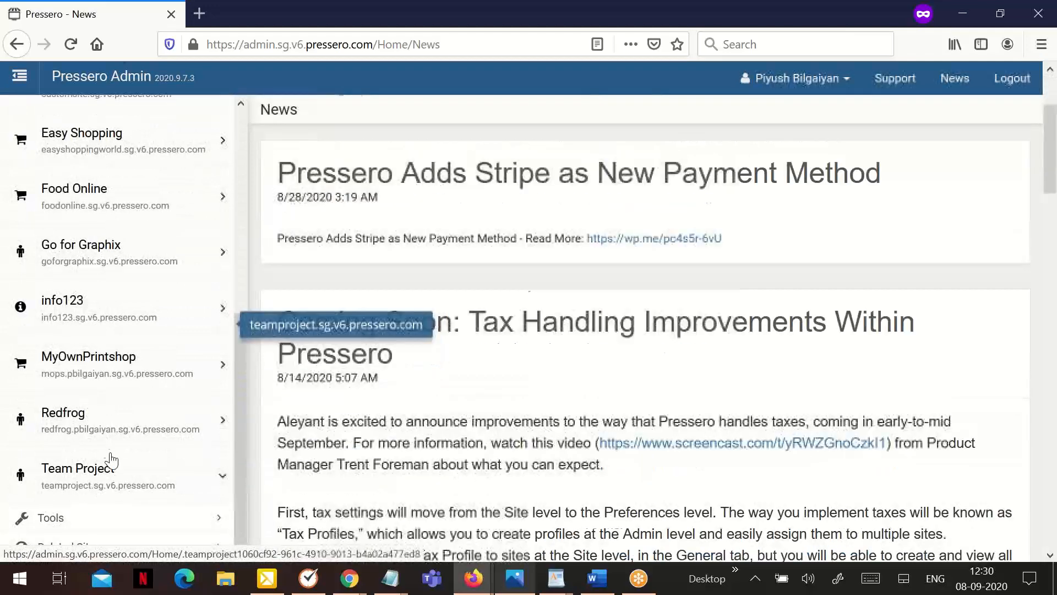
pyautogui.click(112, 462)
pyautogui.scroll(-2, 134, 423)
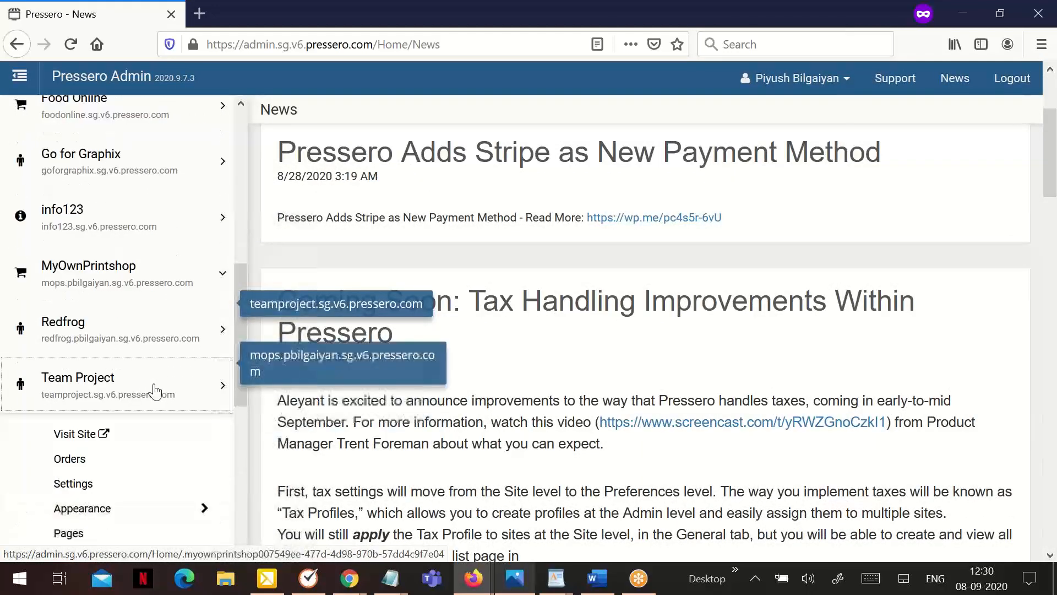
pyautogui.scroll(-8, 154, 392)
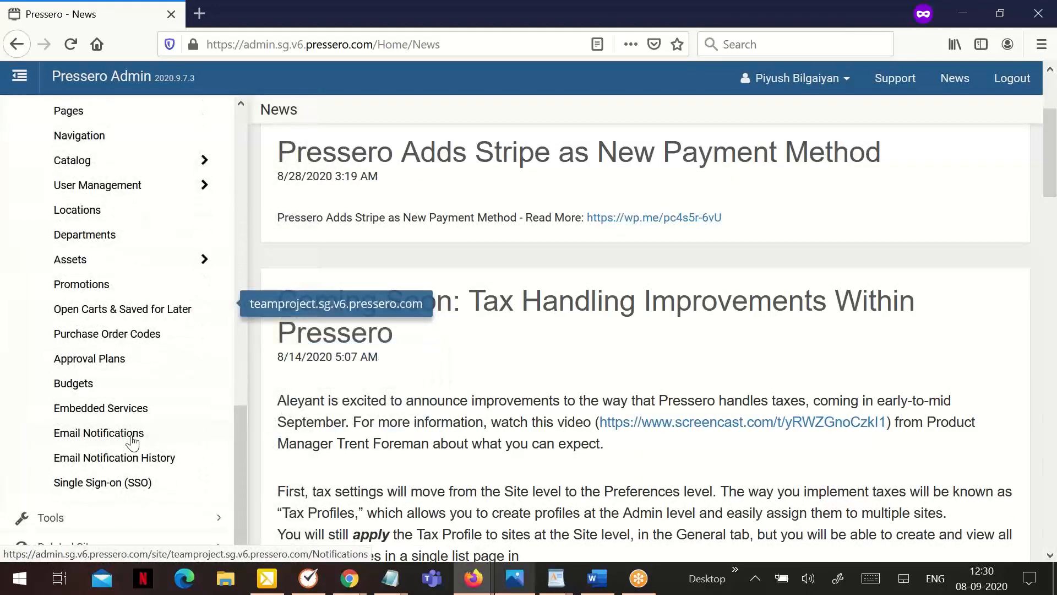
pyautogui.click(132, 434)
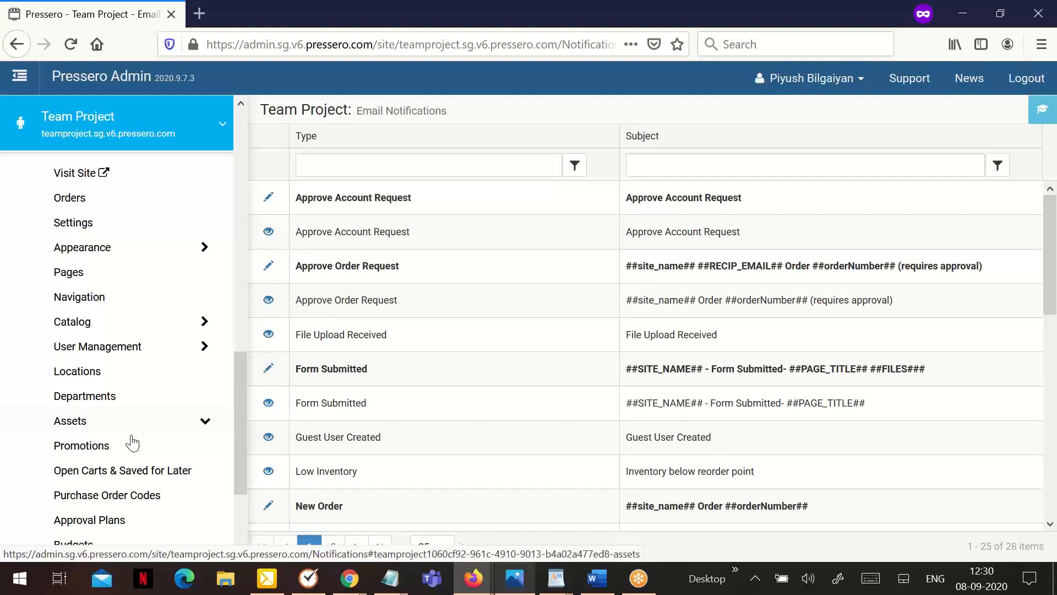
pyautogui.click(201, 419)
pyautogui.scroll(-4, 523, 264)
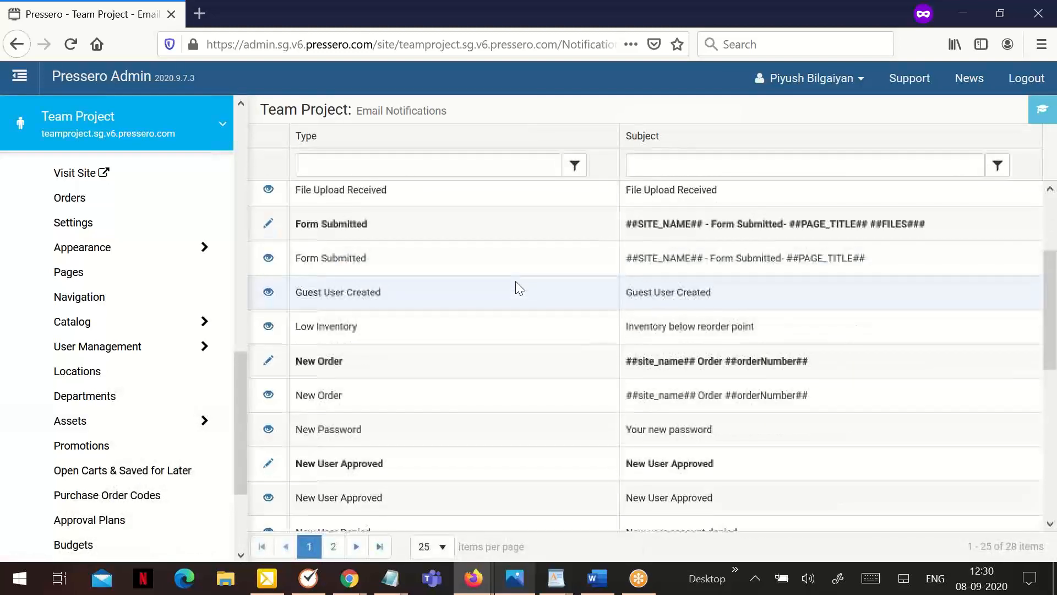
pyautogui.scroll(-5, 508, 311)
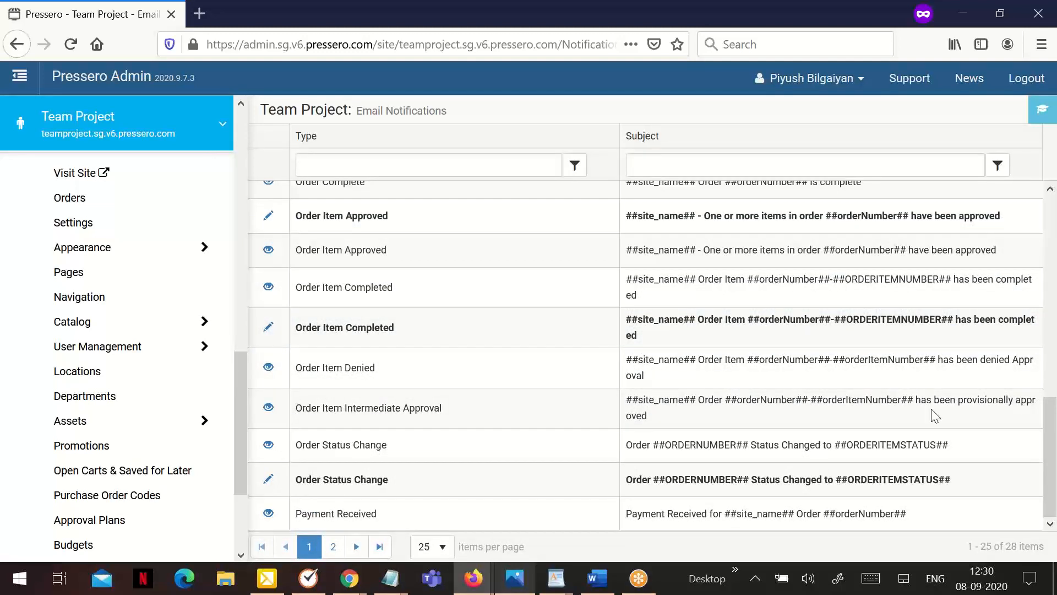
# Switch to WordPad and read through the lists of emails generated for B2B sites and for B2C sites.
pyautogui.hotkey('alt', 'Tab')
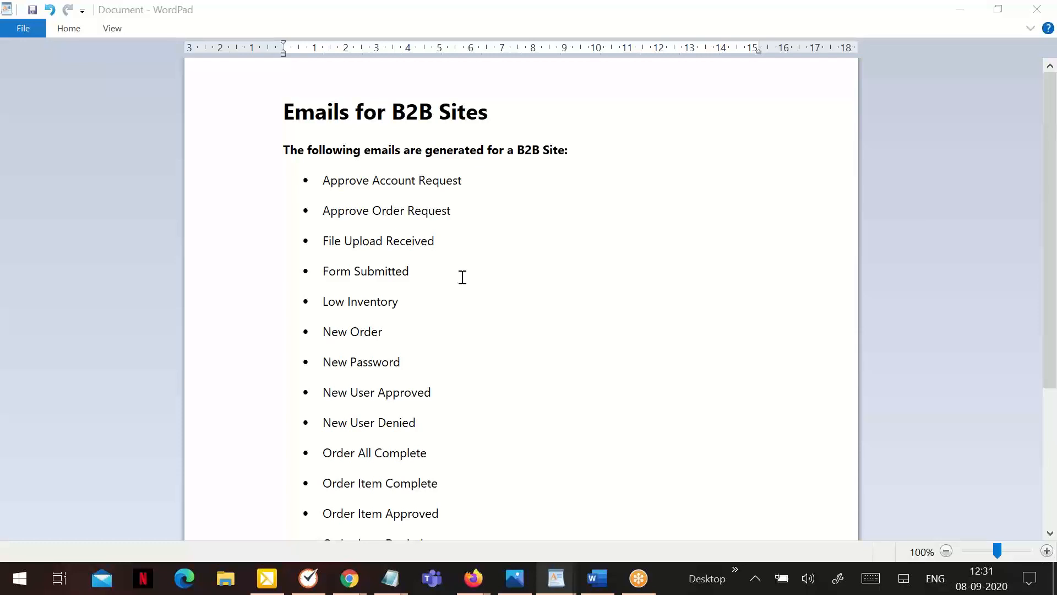
pyautogui.scroll(-3, 463, 277)
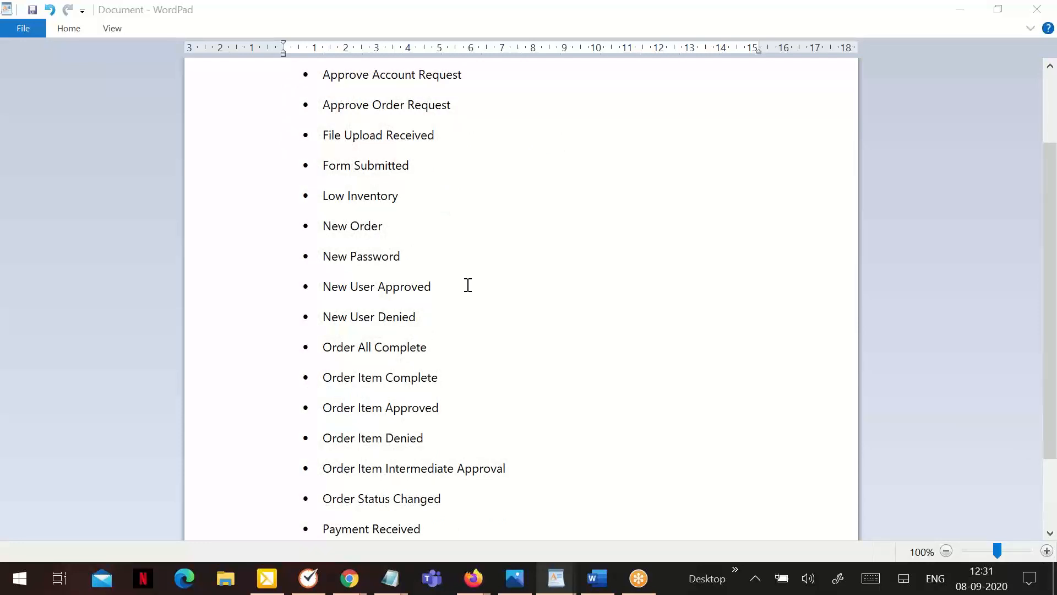
pyautogui.scroll(-3, 468, 286)
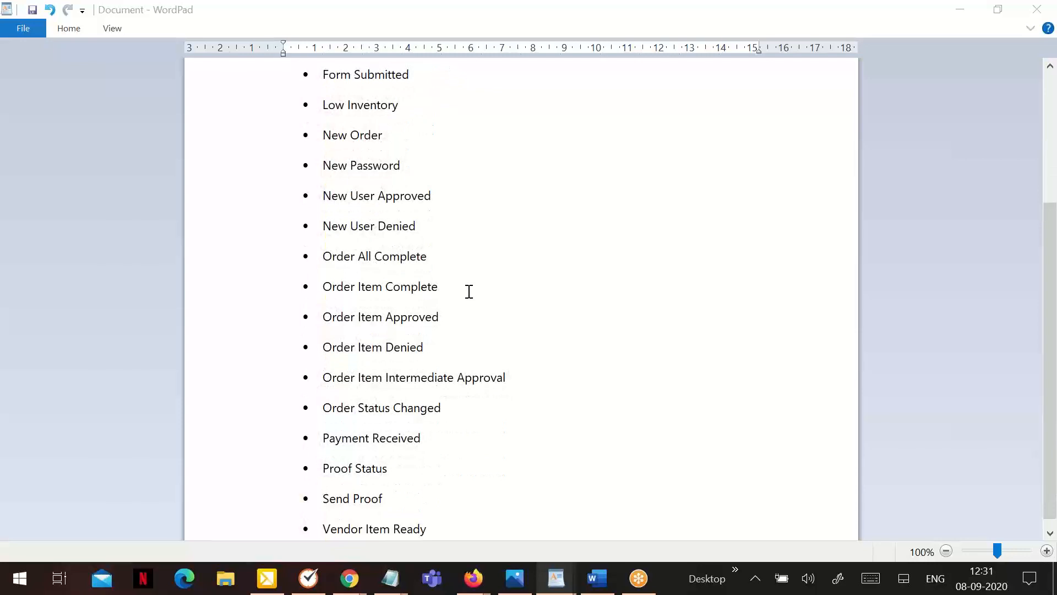
pyautogui.scroll(-1, 469, 292)
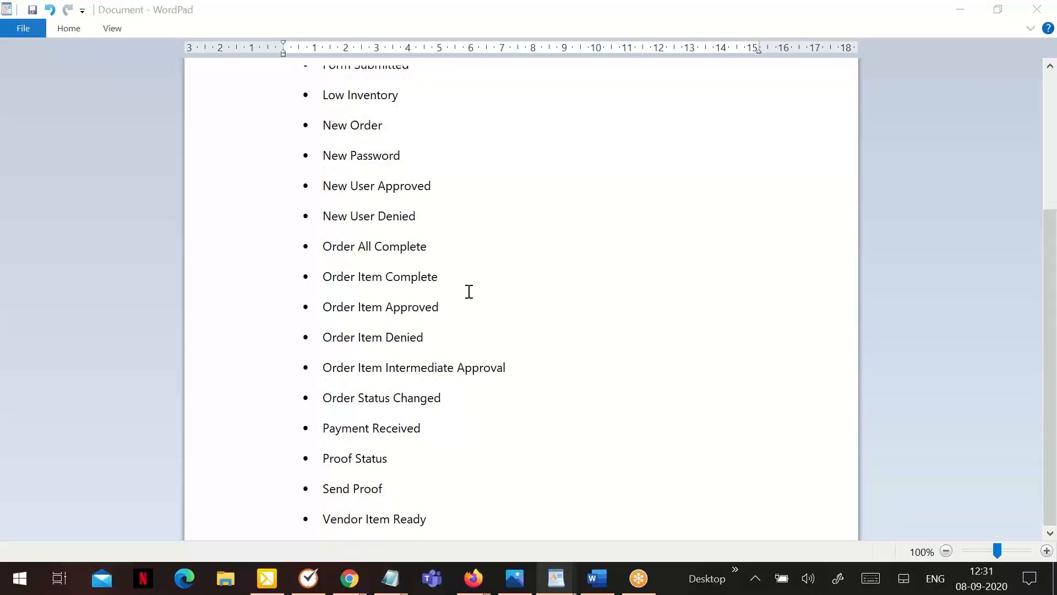
pyautogui.click(964, 10)
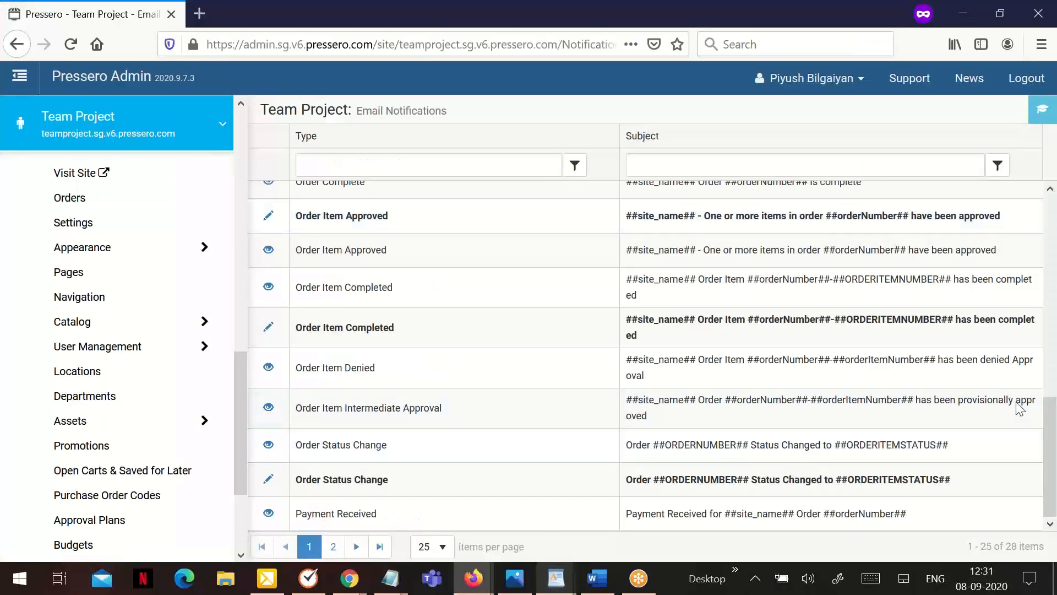
pyautogui.hotkey('alt', 'Tab')
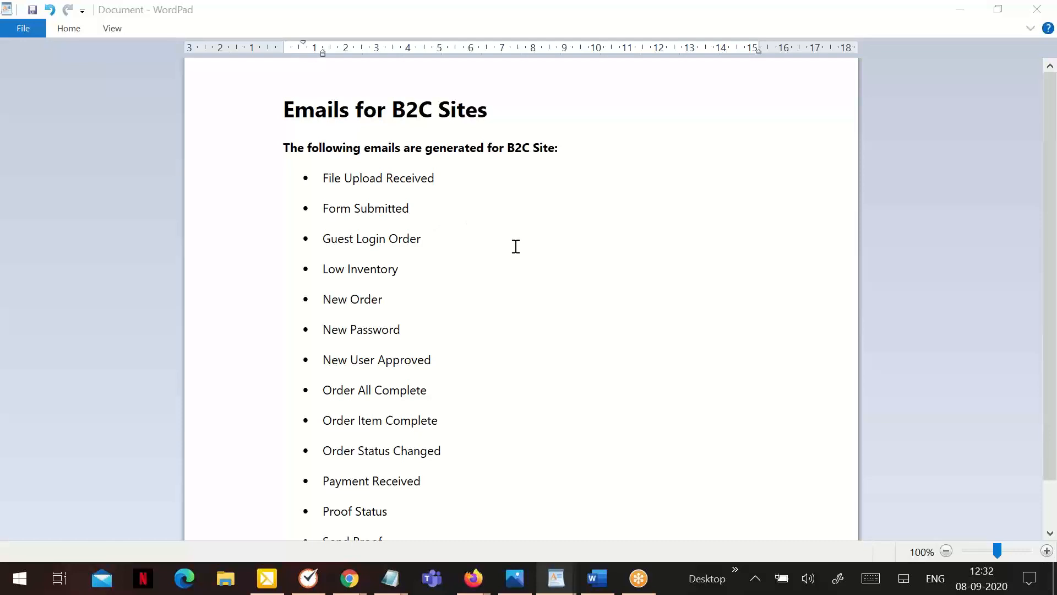
pyautogui.scroll(-1, 516, 246)
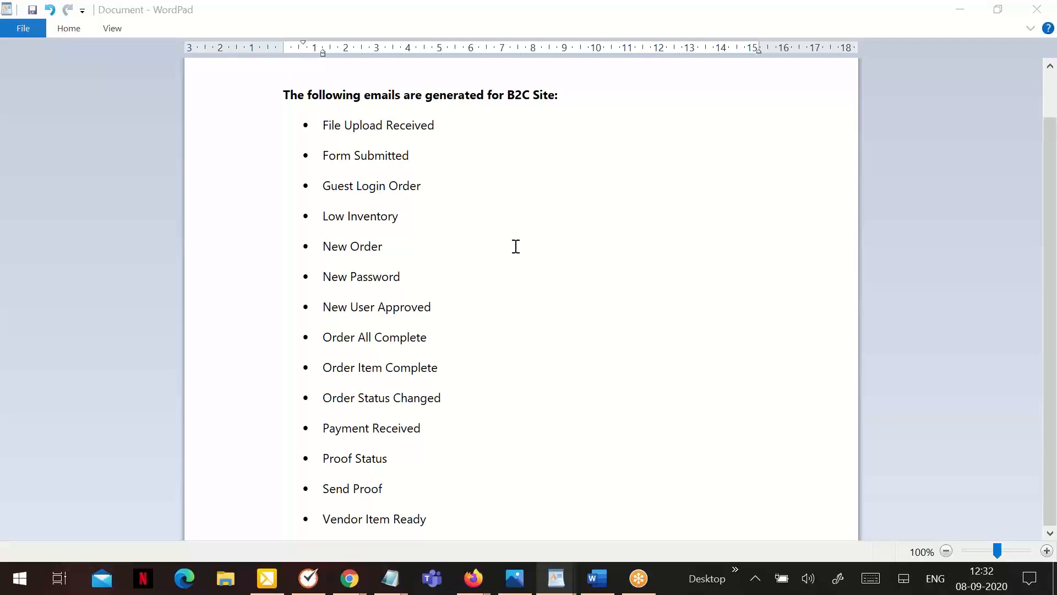
# Switch to the browser, open the first user in Team Project's Site Users list and examine the general information.
pyautogui.hotkey('alt', 'Tab')
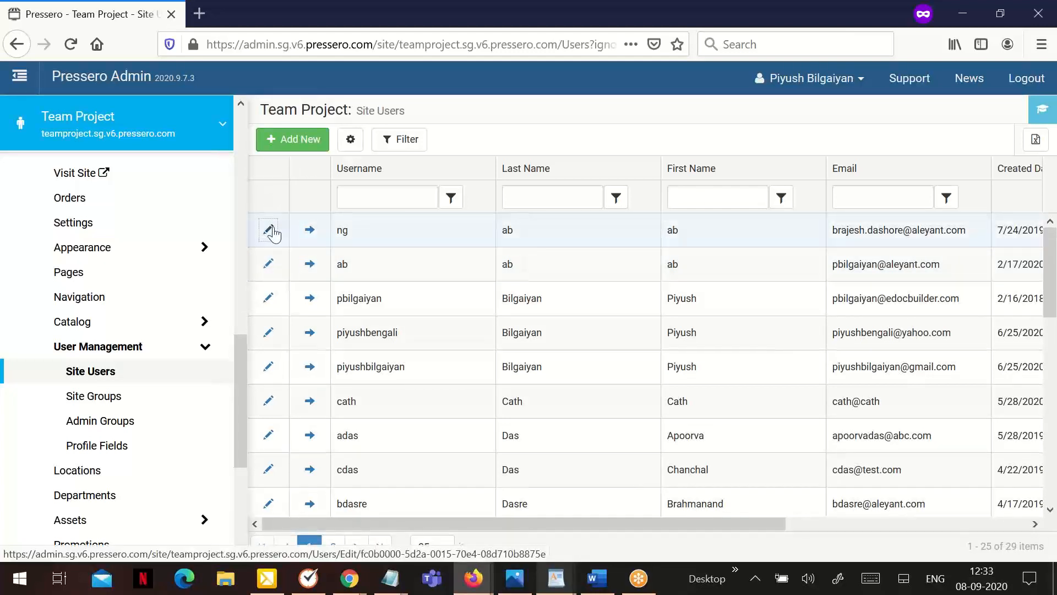
pyautogui.click(269, 230)
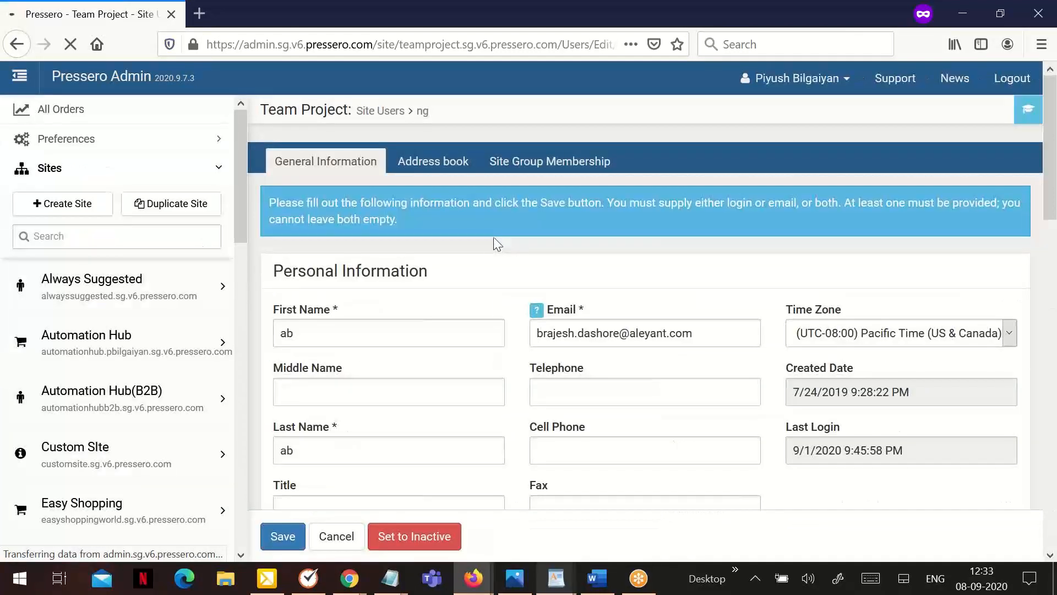
pyautogui.scroll(-5, 498, 281)
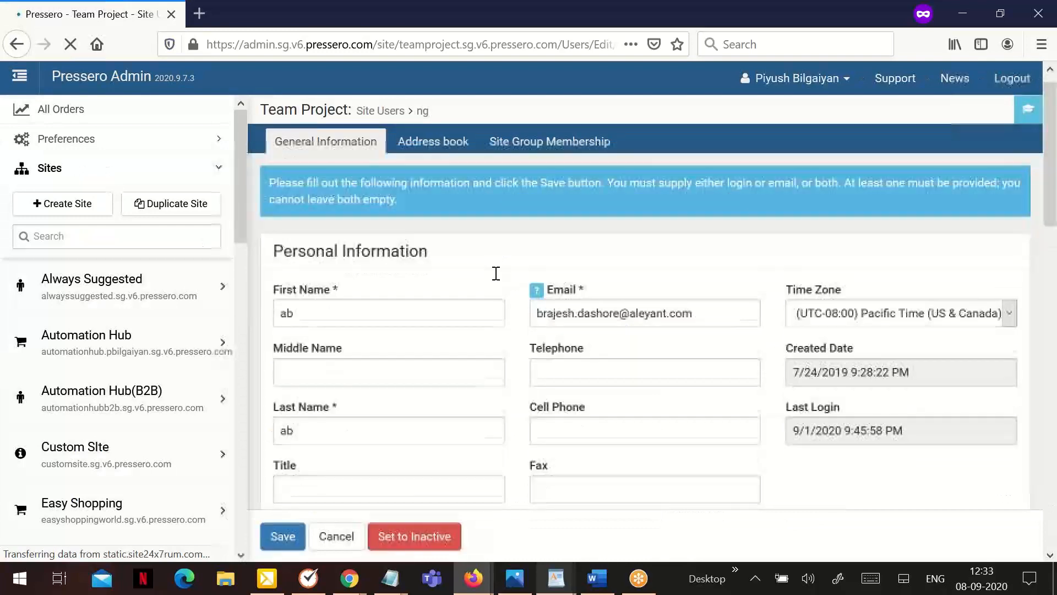
pyautogui.scroll(-10, 495, 281)
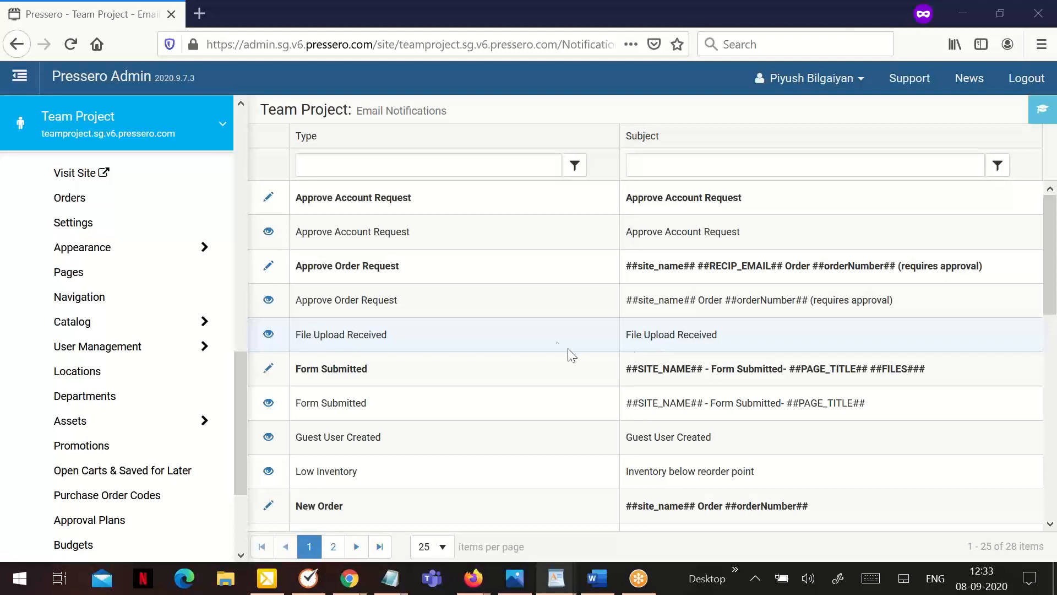
# Open the customized New Order email notification and examine its message template and the users who receive it.
pyautogui.scroll(-3, 528, 354)
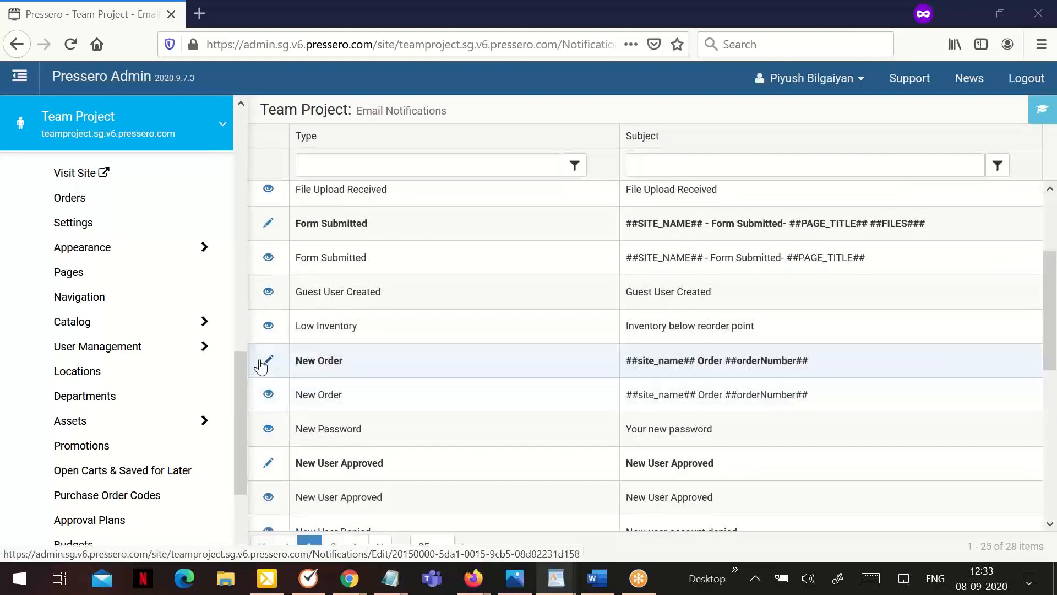
pyautogui.scroll(-3, 115, 489)
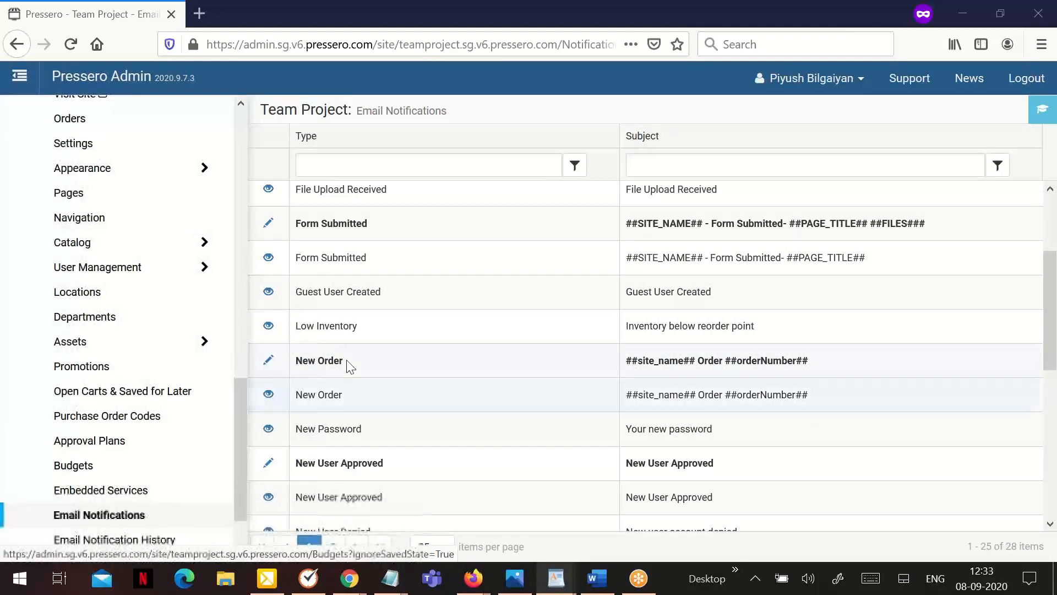
pyautogui.click(269, 361)
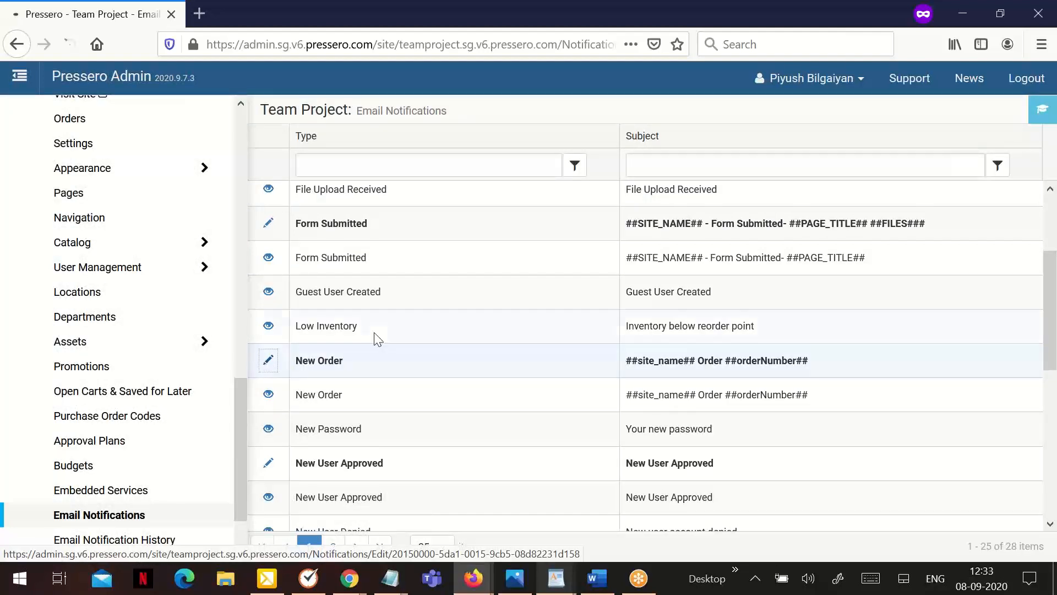
pyautogui.scroll(-3, 413, 323)
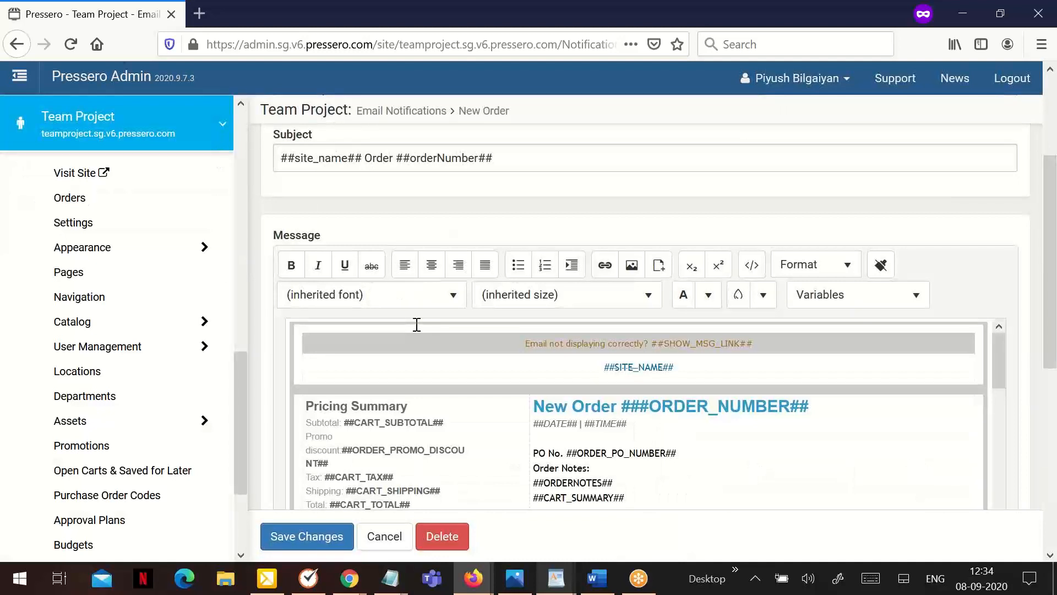
pyautogui.scroll(-10, 416, 325)
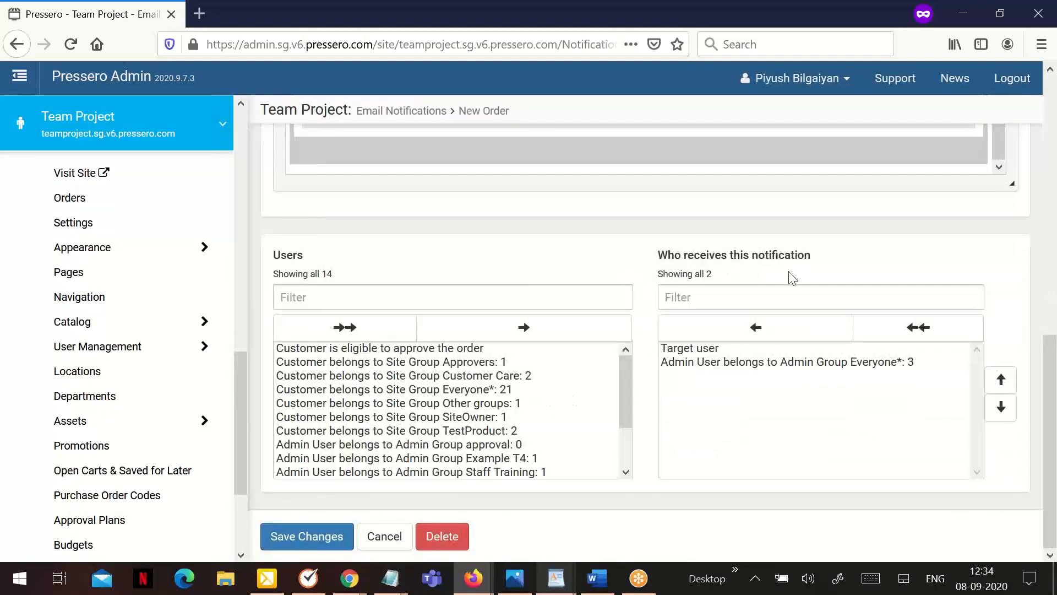
pyautogui.moveTo(531, 380)
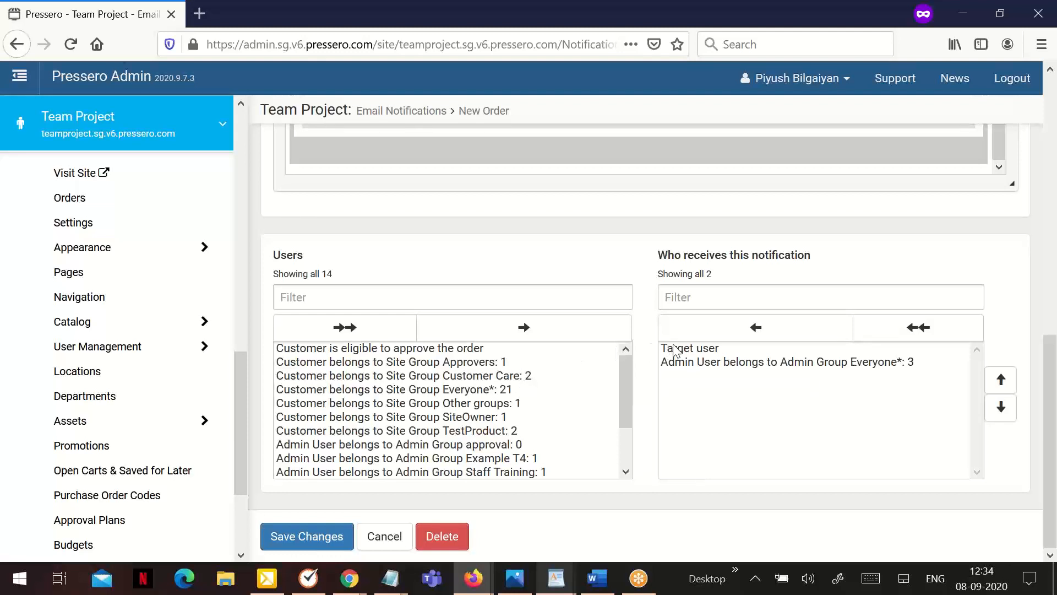
# Return to the Email Notifications list, open the standard New Order notification and start customizing its message.
pyautogui.hotkey('alt', 'Left')
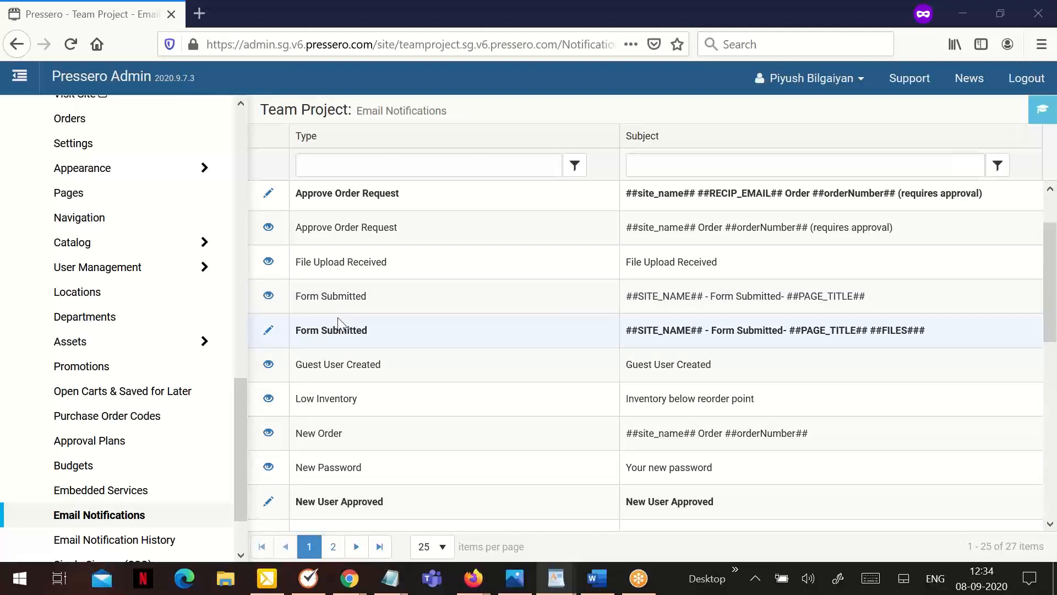
pyautogui.click(268, 433)
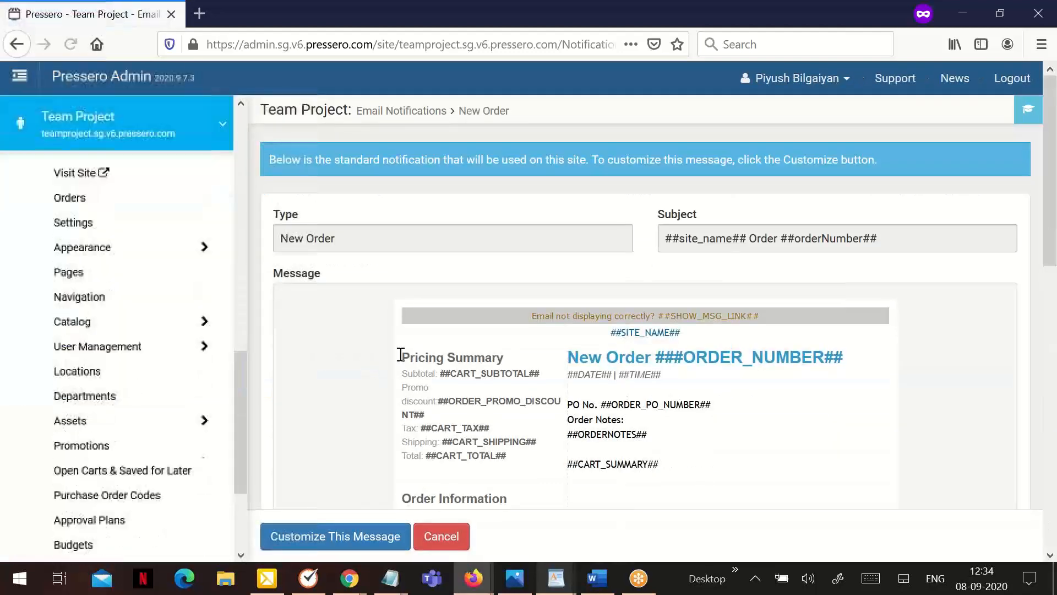
pyautogui.click(388, 531)
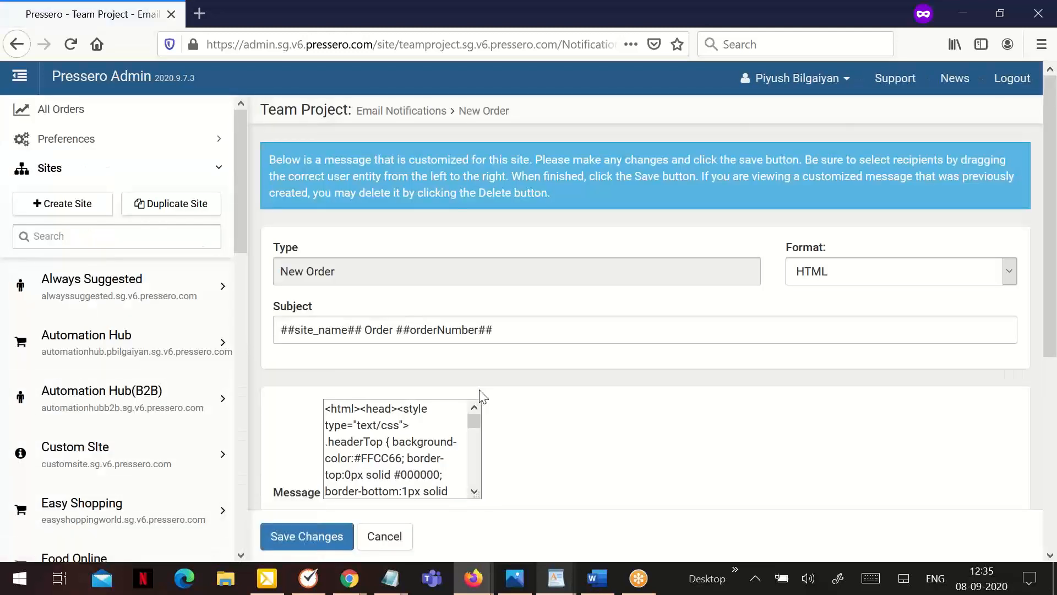
# Examine the customizable New Order notification, including its subject, message variables, editor options and recipient lists.
pyautogui.scroll(-3, 668, 333)
pyautogui.scroll(-2, 668, 338)
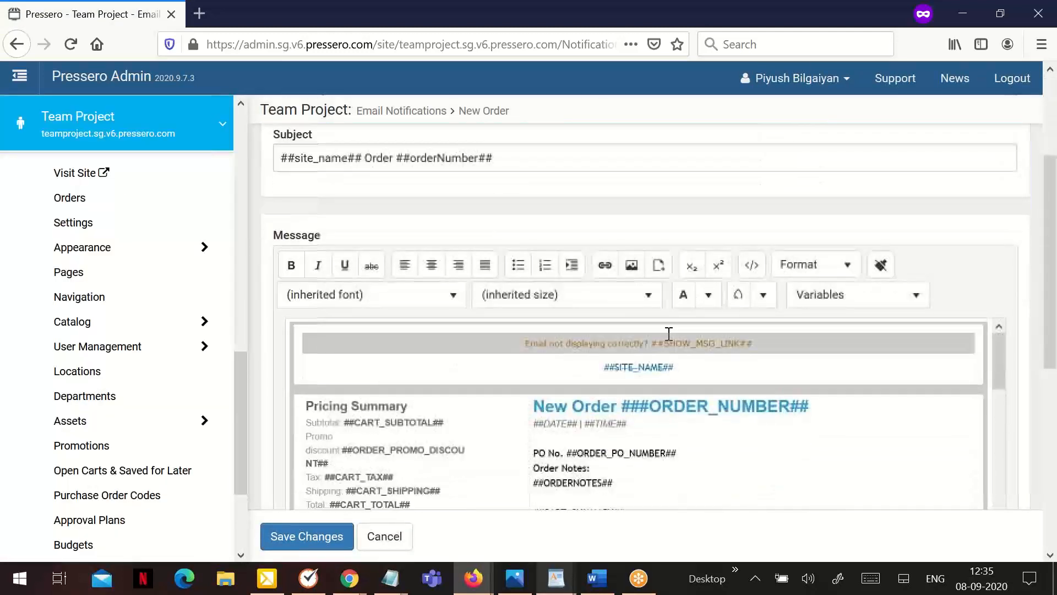
pyautogui.scroll(-2, 669, 336)
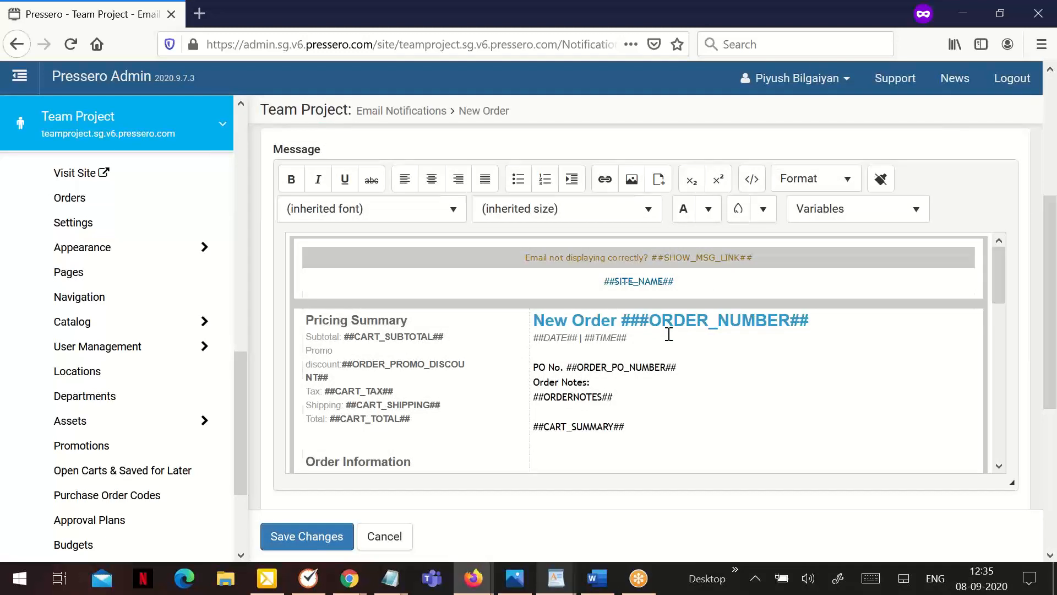
pyautogui.scroll(-3, 669, 334)
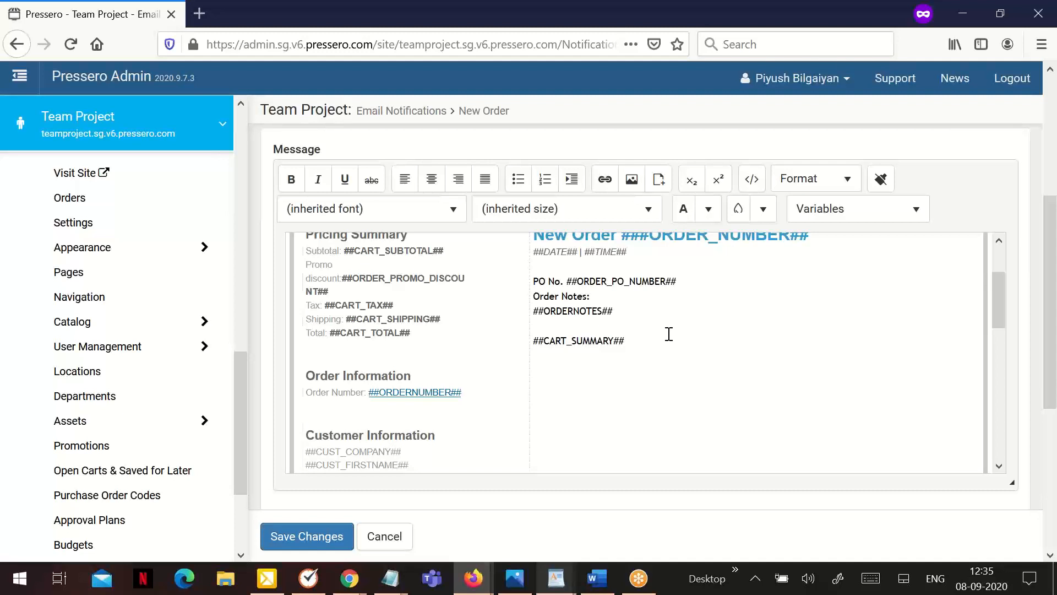
pyautogui.scroll(-10, 669, 334)
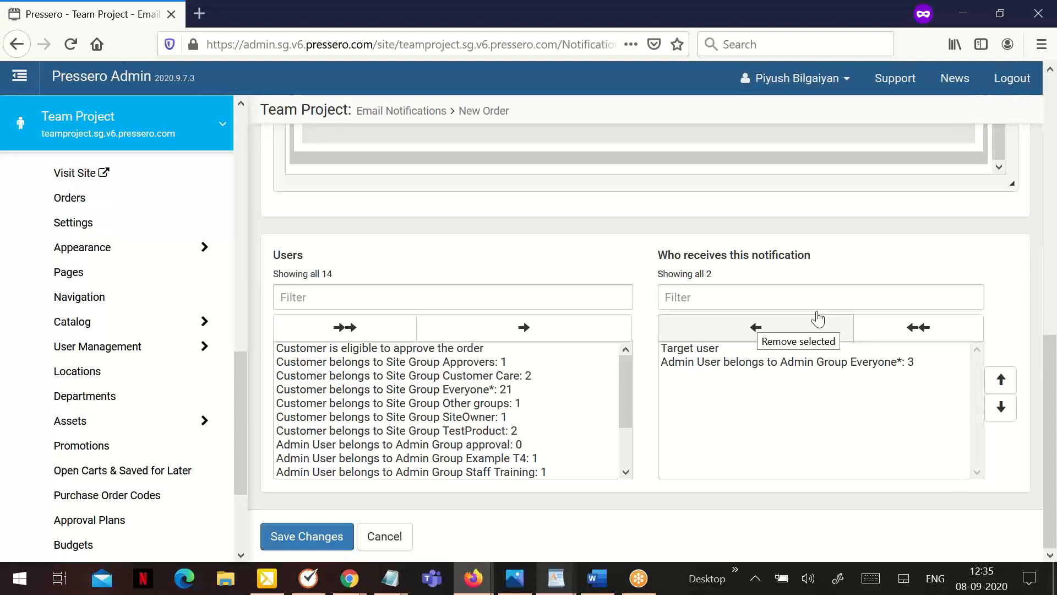
pyautogui.scroll(7, 605, 326)
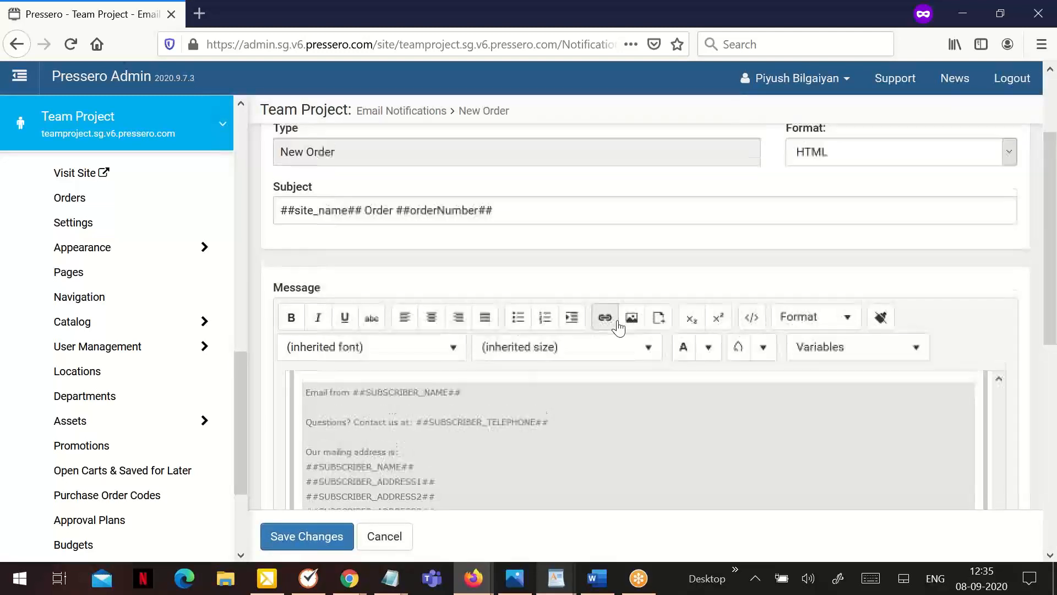
pyautogui.scroll(2, 629, 243)
pyautogui.scroll(-6, 592, 262)
pyautogui.scroll(10, 602, 266)
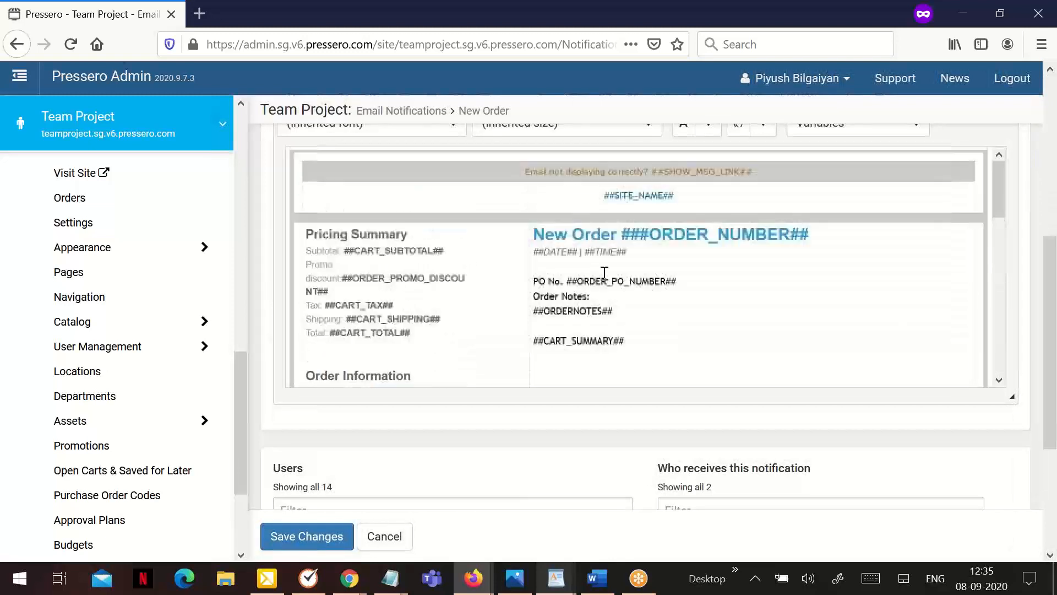
# Add the PRODUCTNAME variable on a new line below ##ORDERNOTES## in the New Order message and save the notification.
pyautogui.scroll(2, 677, 328)
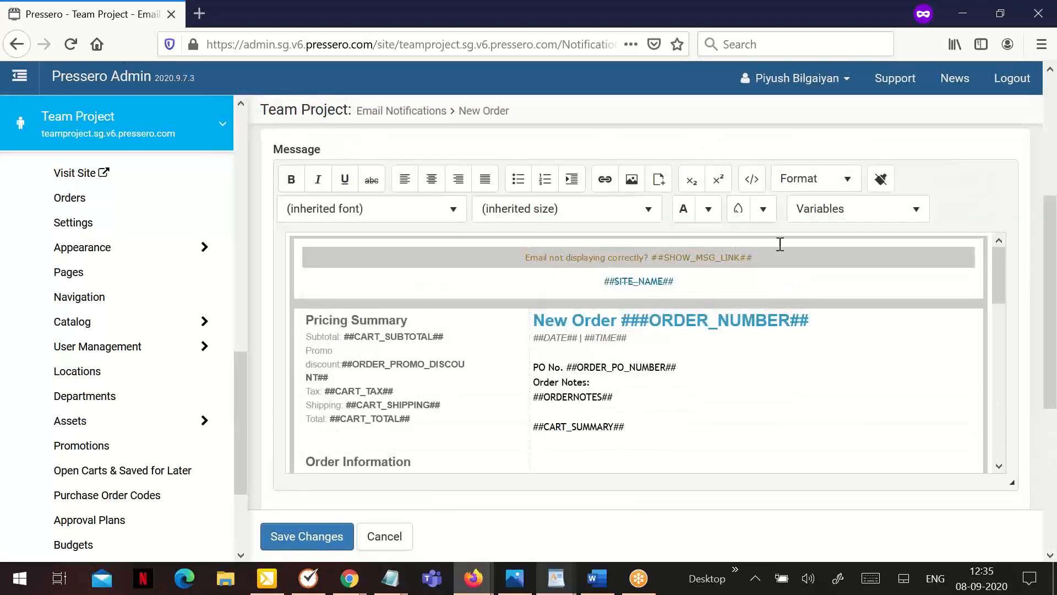
pyautogui.click(624, 399)
pyautogui.press('Return')
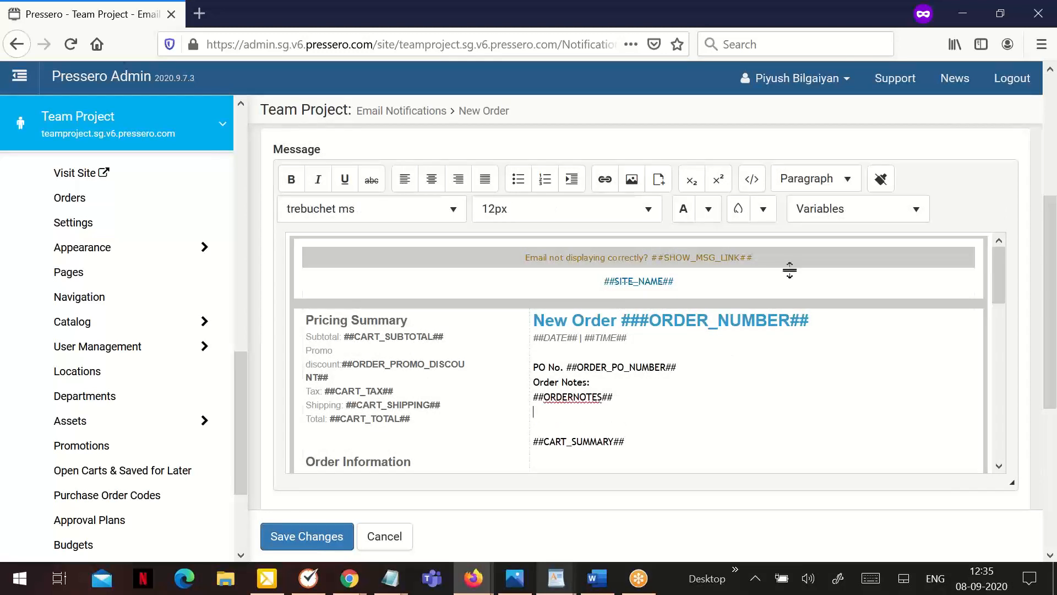
pyautogui.click(820, 210)
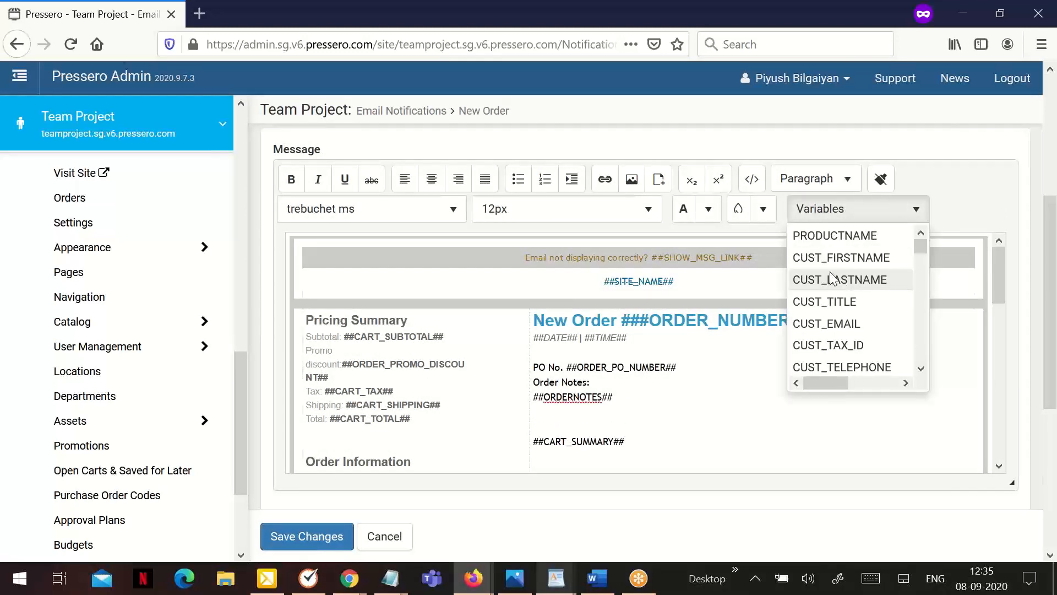
pyautogui.click(826, 236)
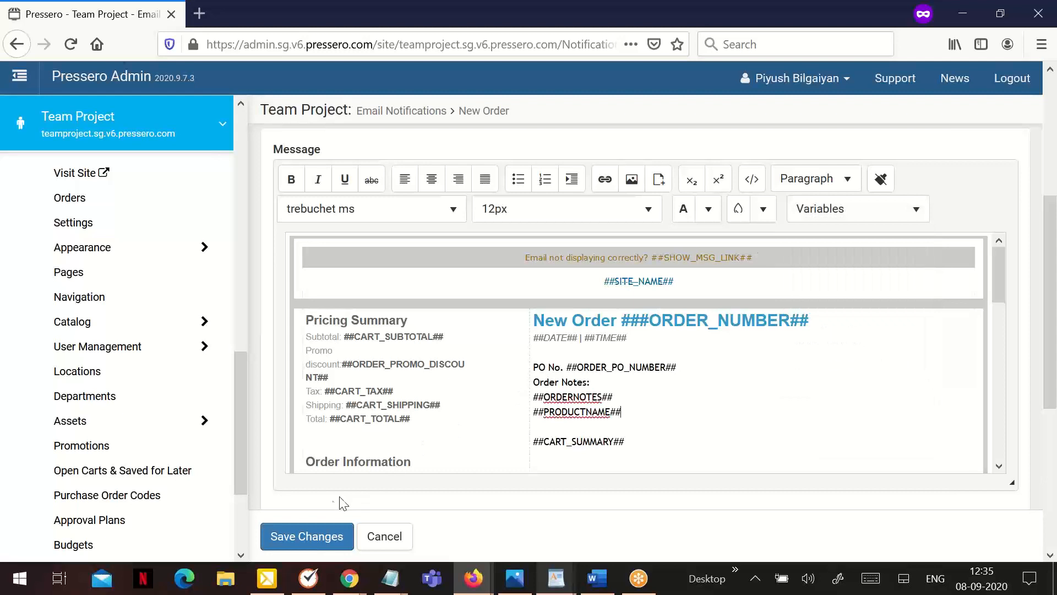
pyautogui.click(335, 535)
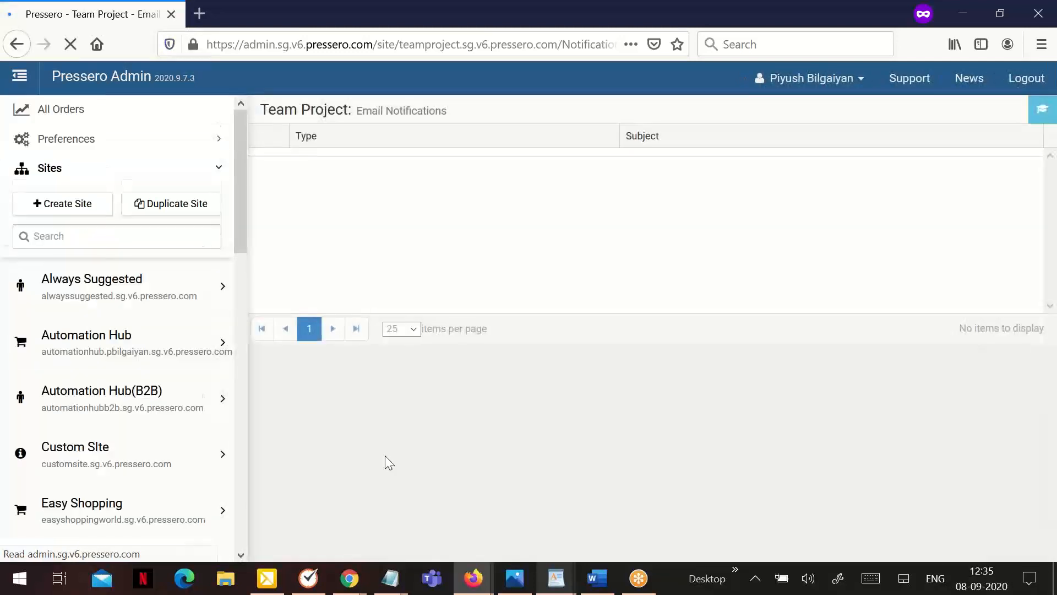
pyautogui.scroll(-2, 444, 383)
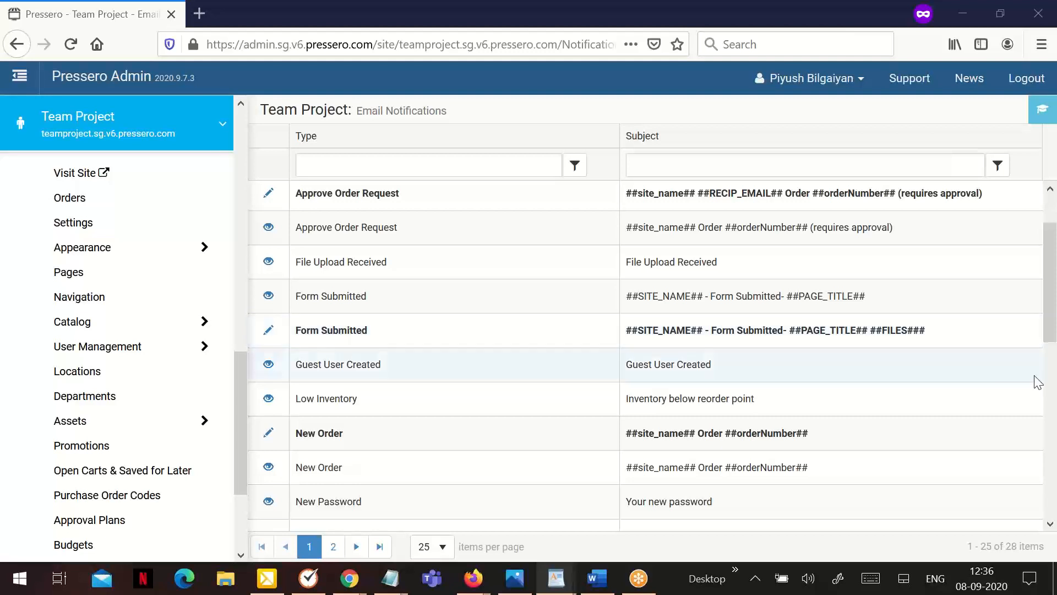
# Create a new site group named "Sales rep" for Team Project and save it.
pyautogui.click(559, 281)
pyautogui.click(131, 350)
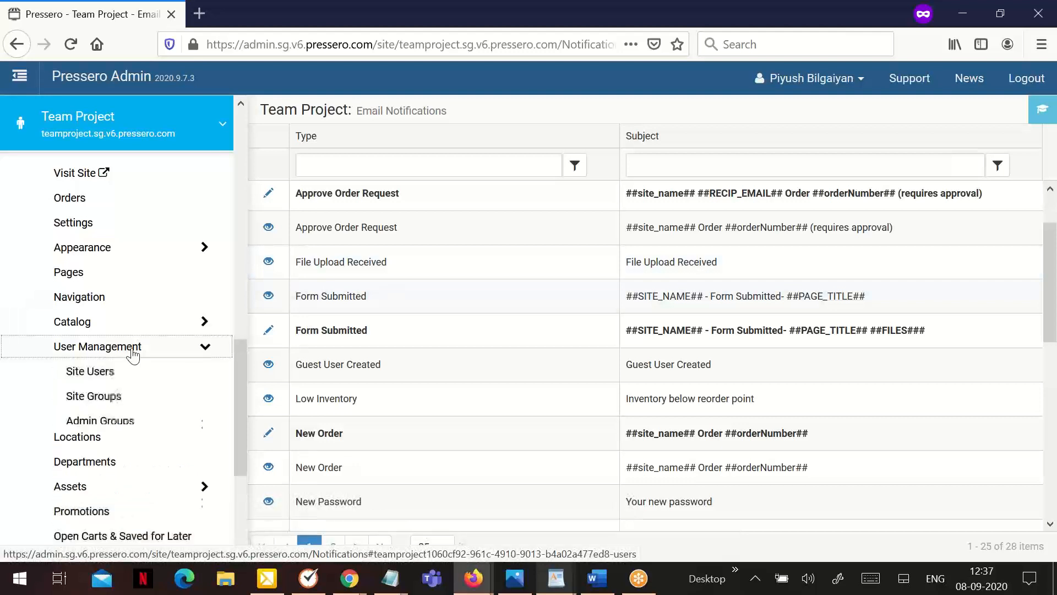
pyautogui.click(129, 398)
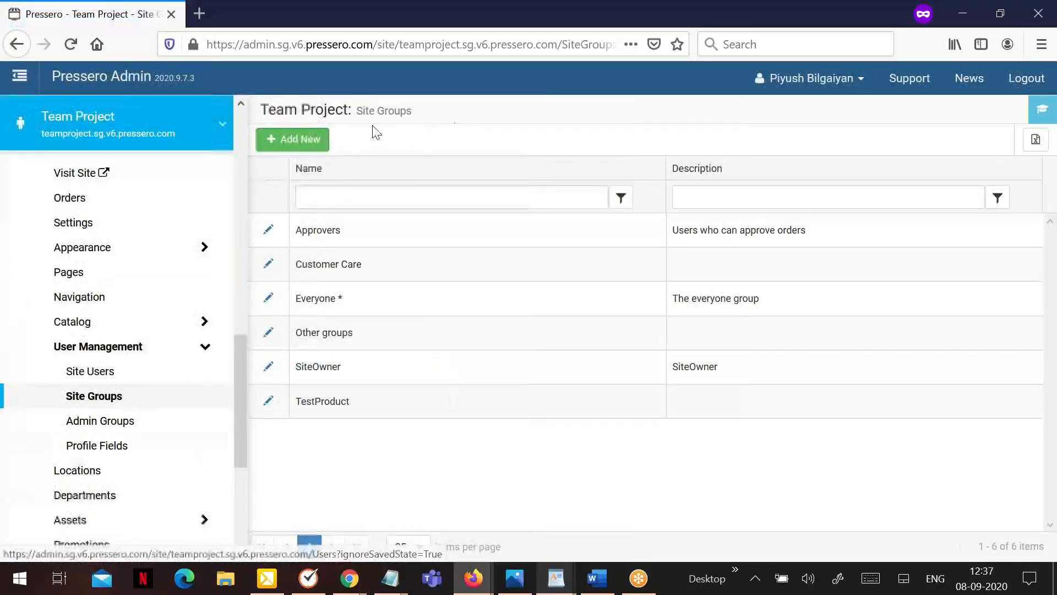
pyautogui.click(319, 139)
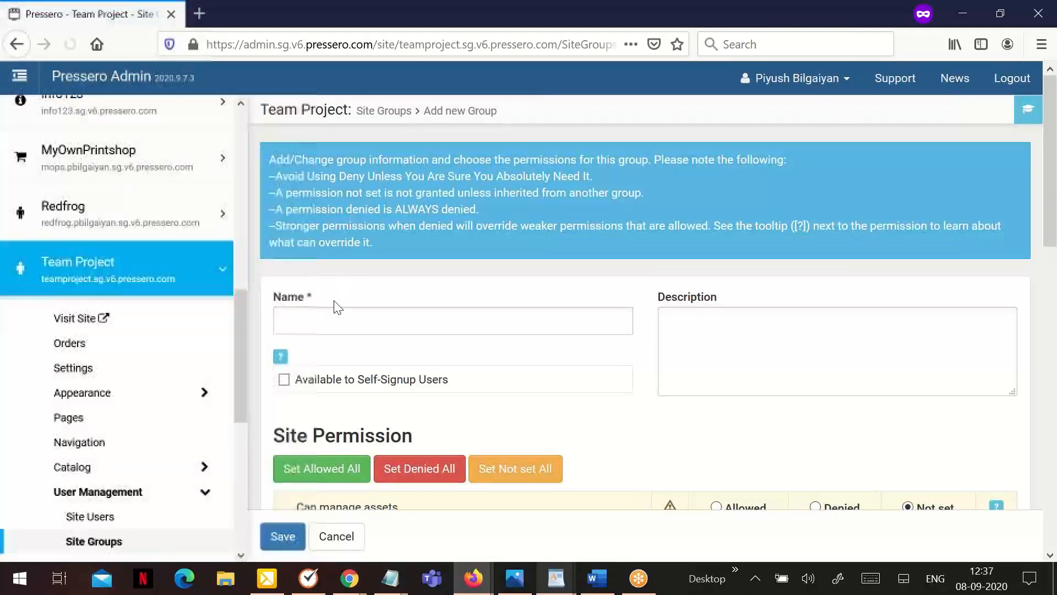
pyautogui.click(318, 312)
pyautogui.write('Ssale')
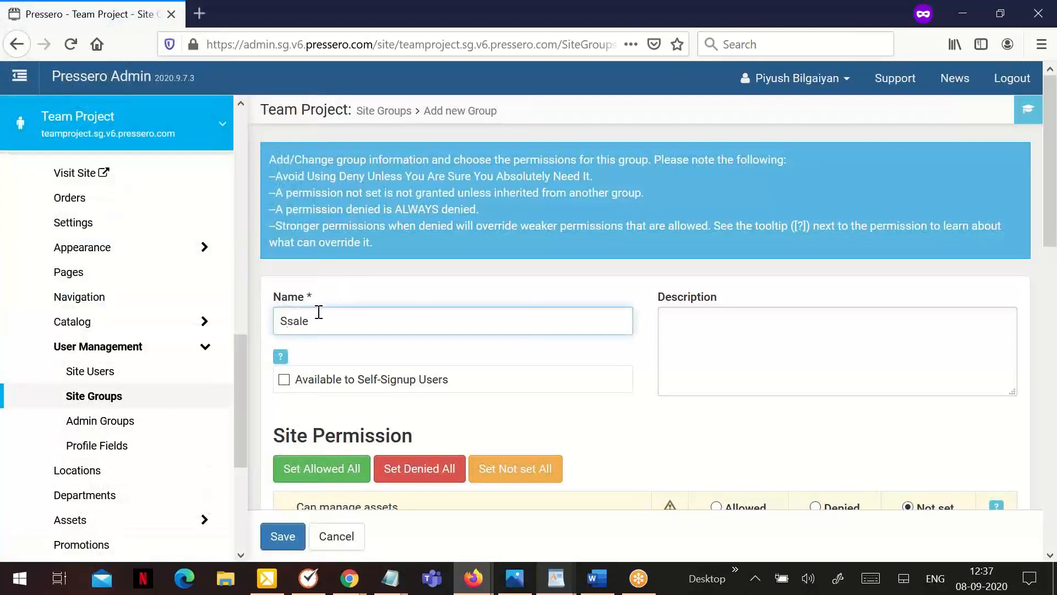
pyautogui.press('BackSpace')
pyautogui.press('BackSpace')
pyautogui.press('BackSpace')
pyautogui.press('BackSpace')
pyautogui.write('ales rep')
pyautogui.scroll(-3, 594, 373)
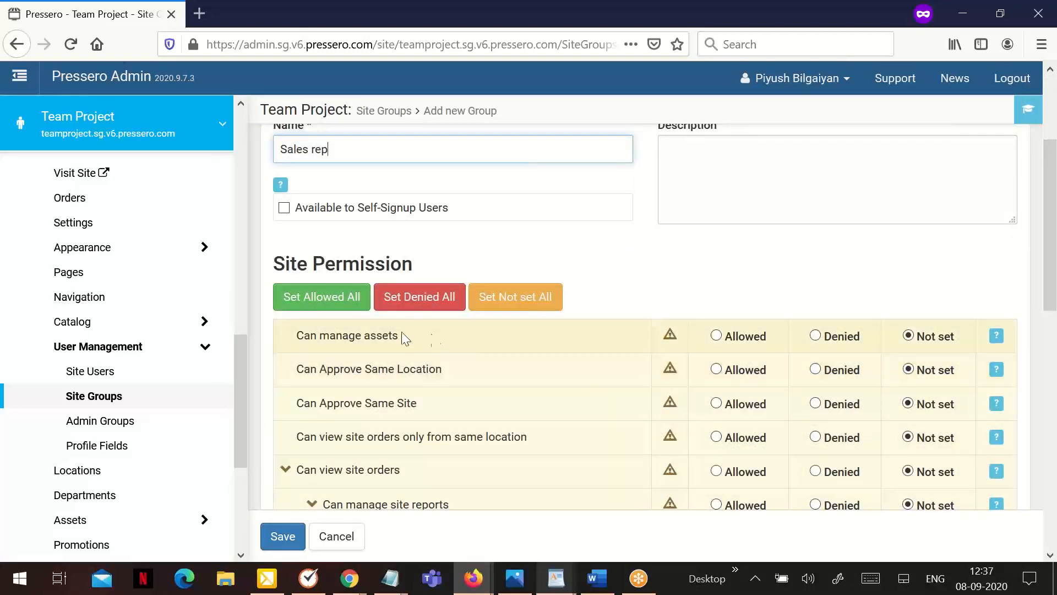
pyautogui.click(300, 532)
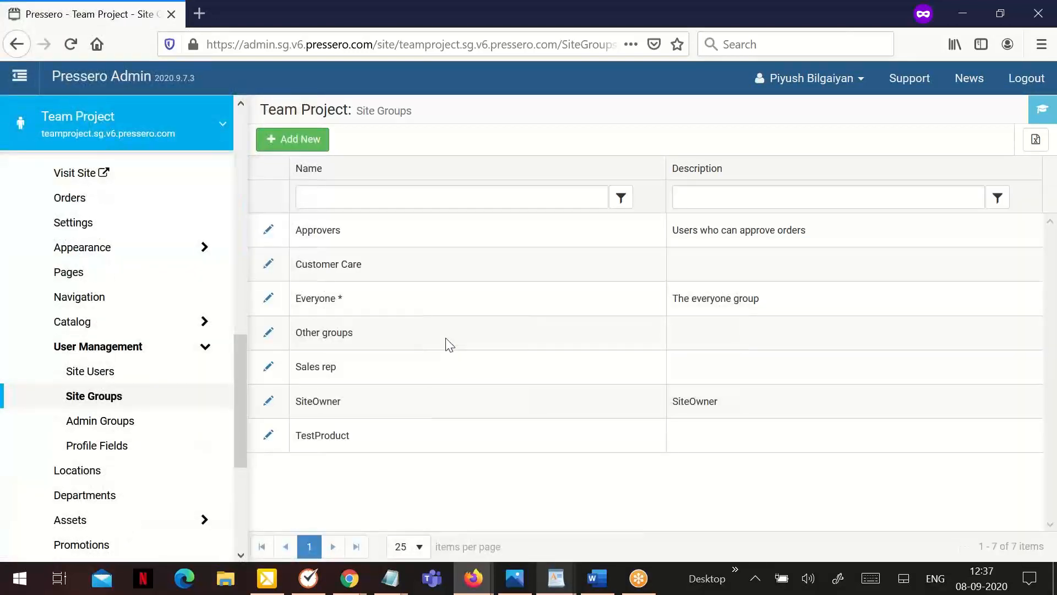
# Assign the first site user to the Sales rep group, remove the user from Other groups and save.
pyautogui.click(95, 376)
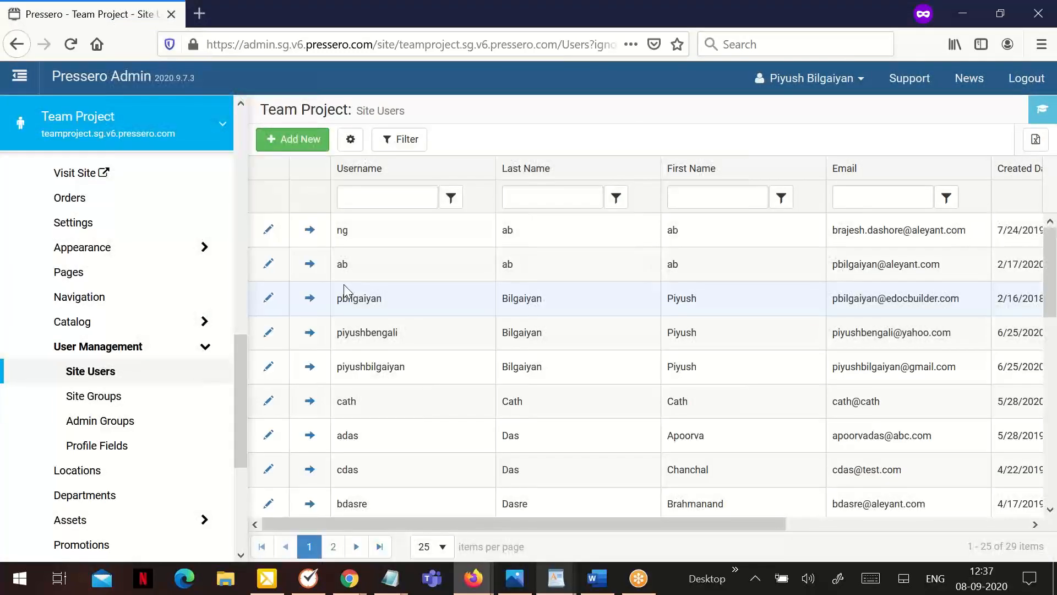
pyautogui.click(270, 229)
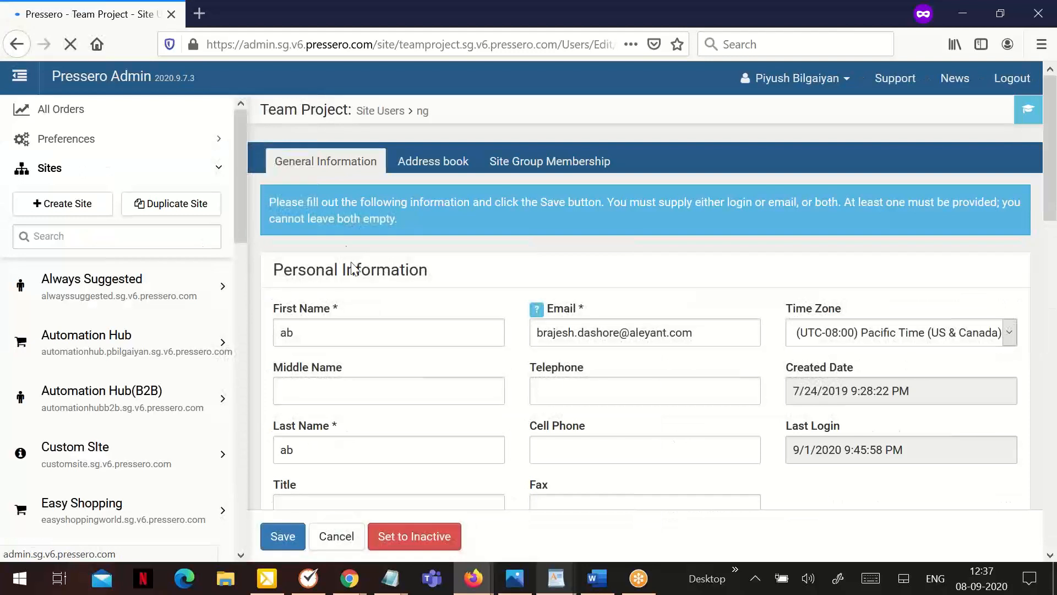
pyautogui.click(543, 165)
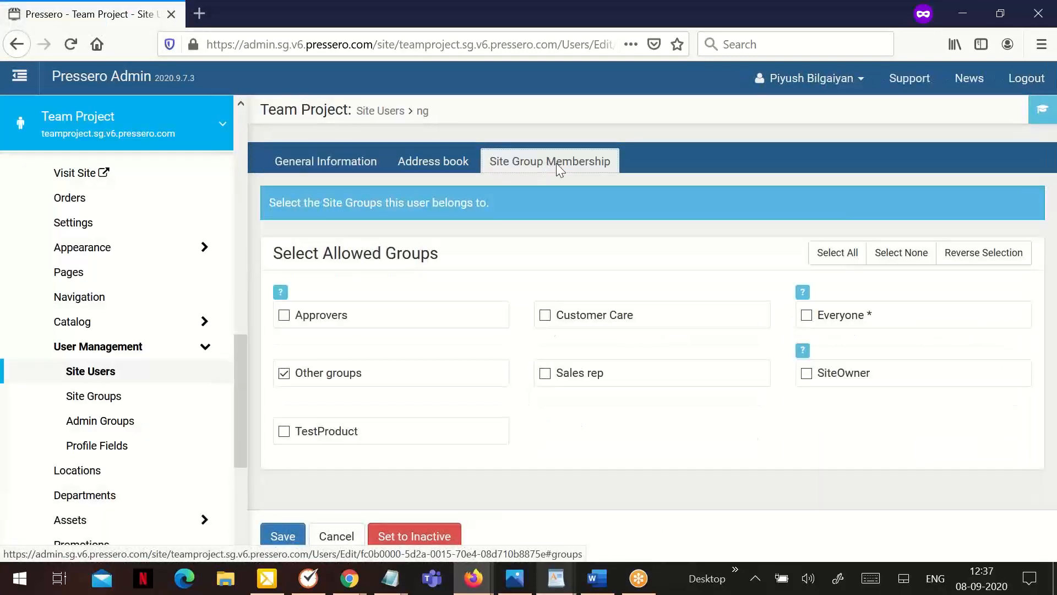
pyautogui.click(545, 373)
pyautogui.click(284, 373)
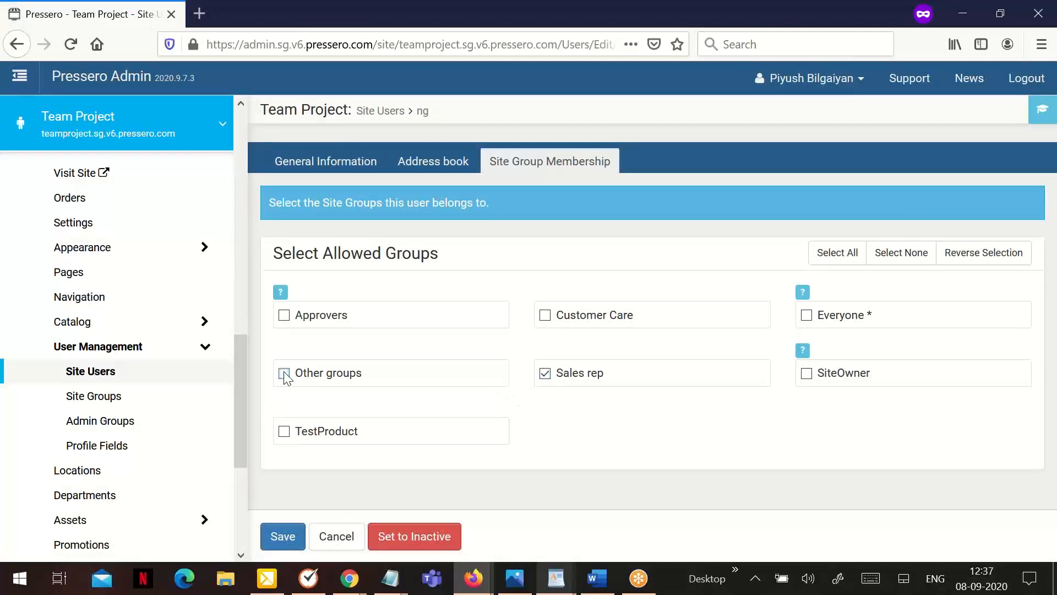
pyautogui.click(282, 536)
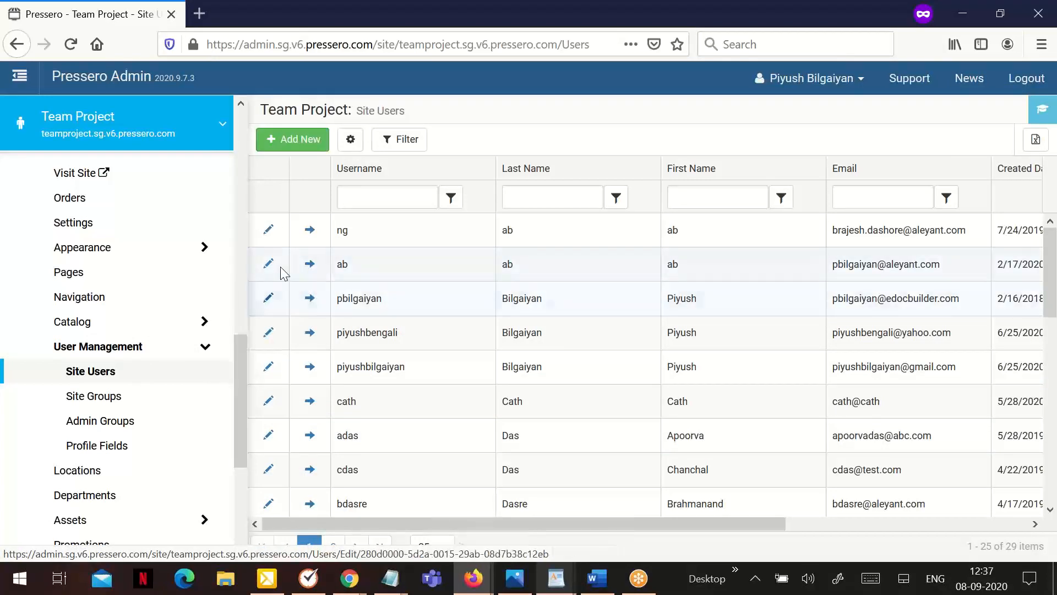
# Add customers belonging to site group Sales rep to the recipients of the customized New Order notification and save the changes.
pyautogui.scroll(-4, 165, 385)
pyautogui.click(118, 460)
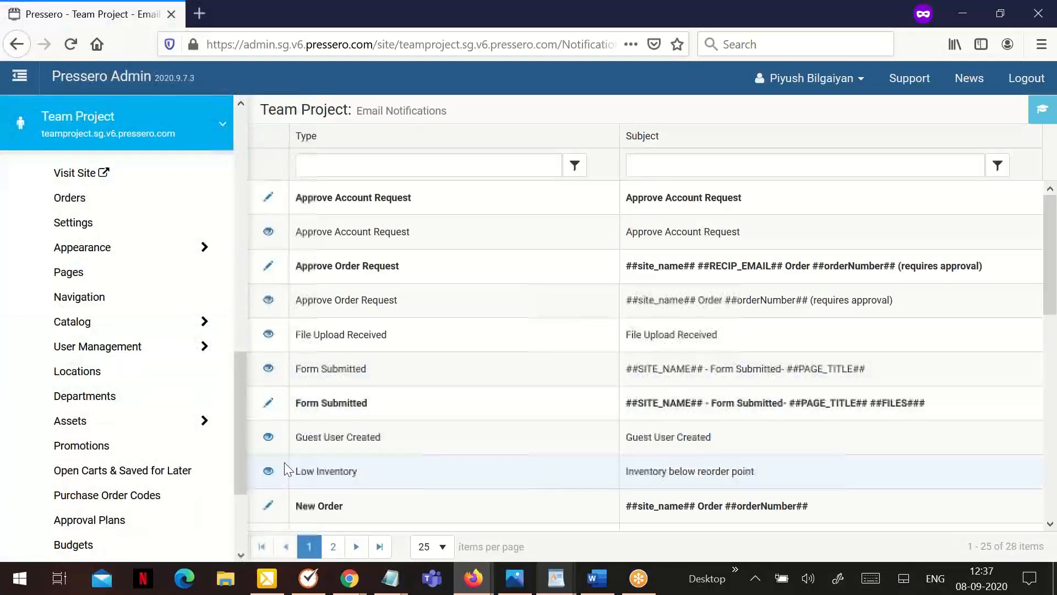
pyautogui.scroll(-2, 284, 461)
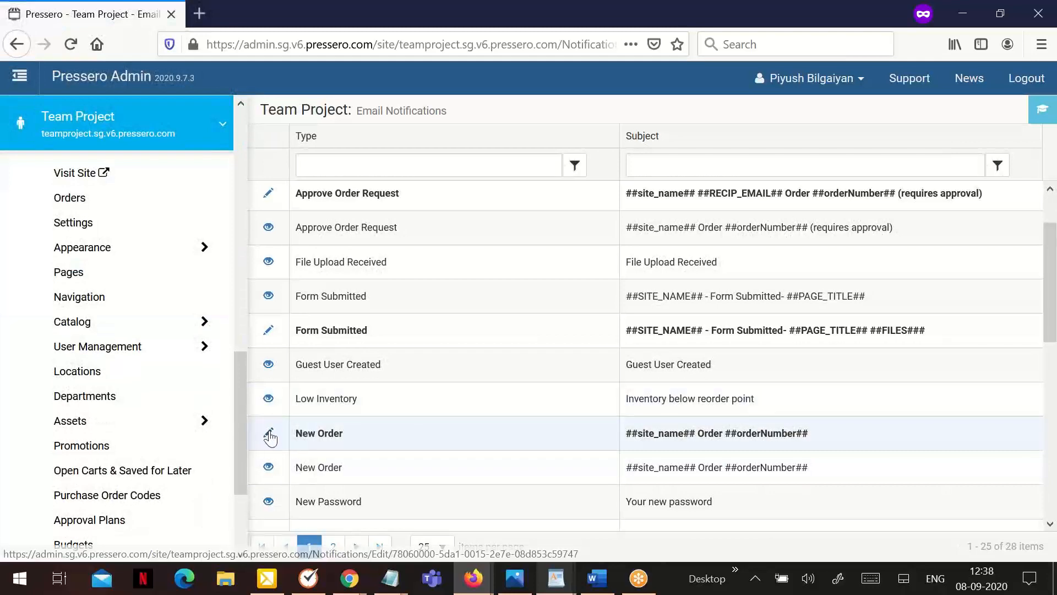
pyautogui.click(269, 438)
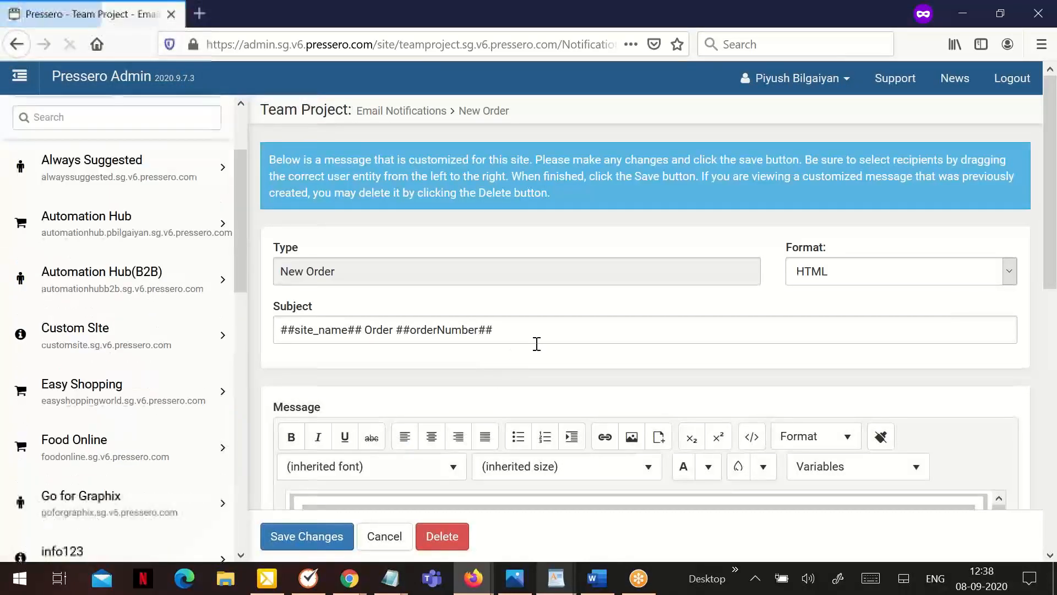
pyautogui.scroll(-10, 536, 345)
pyautogui.scroll(-2, 527, 417)
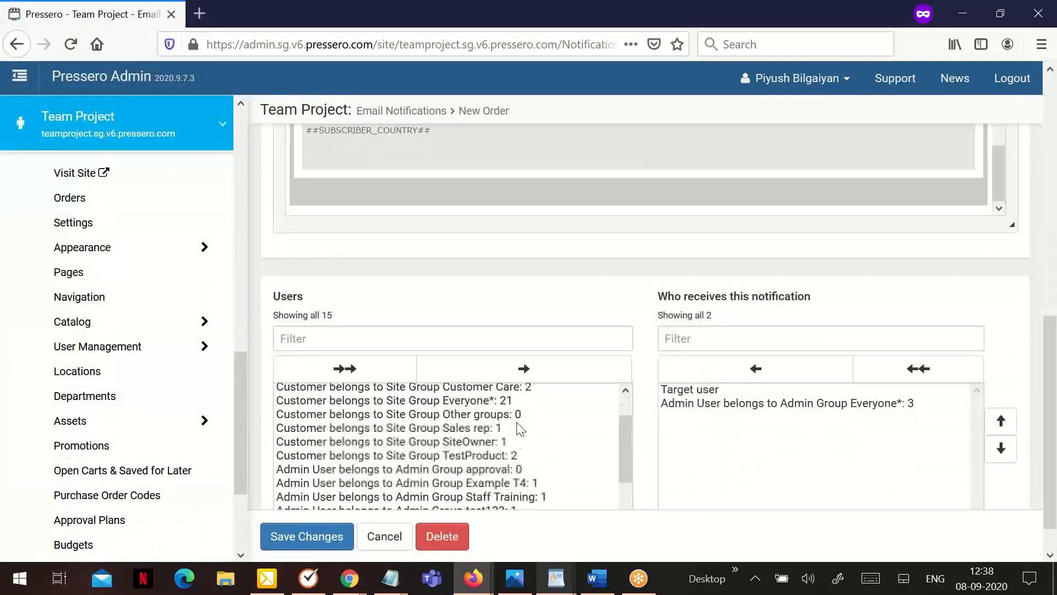
pyautogui.scroll(2, 356, 487)
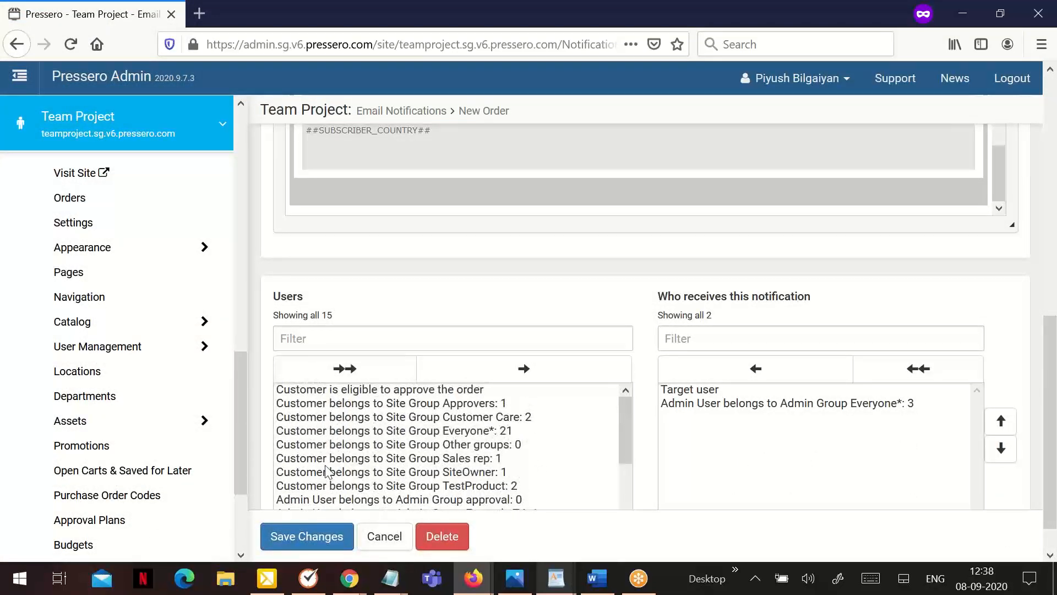
pyautogui.click(374, 469)
pyautogui.click(374, 460)
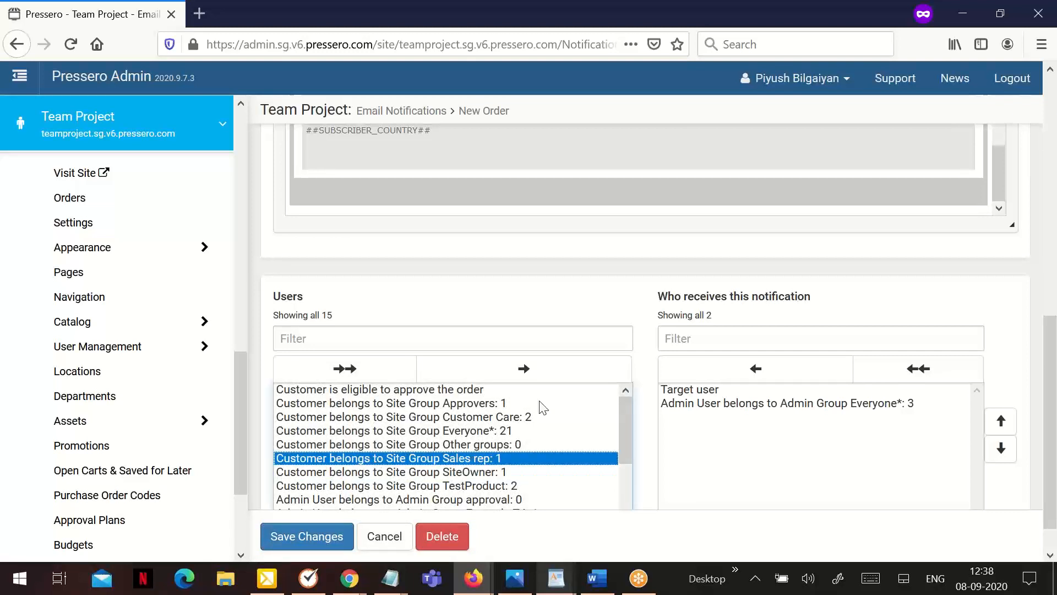
pyautogui.click(520, 372)
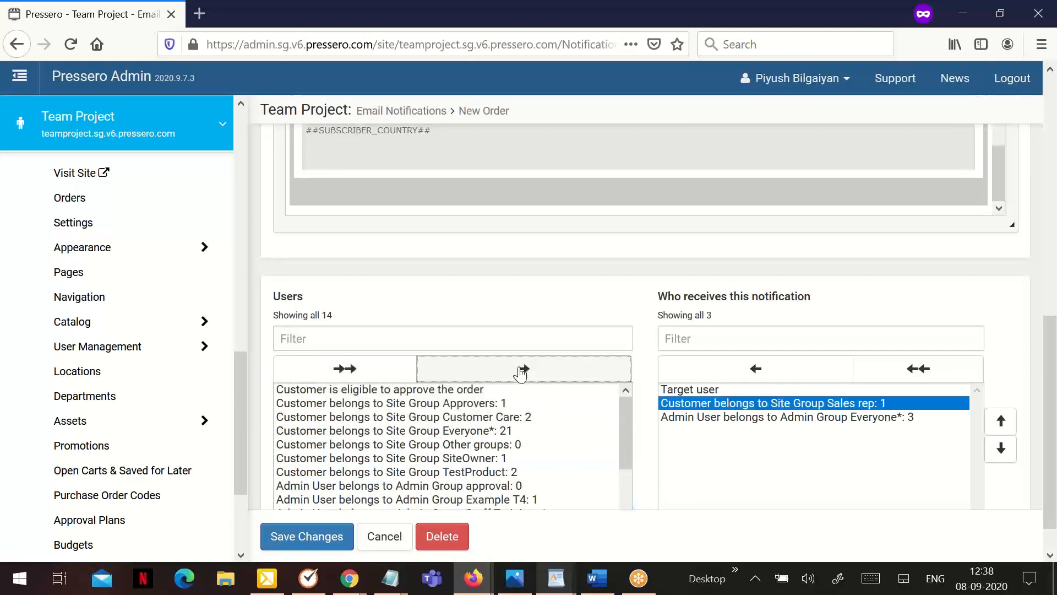
pyautogui.click(341, 535)
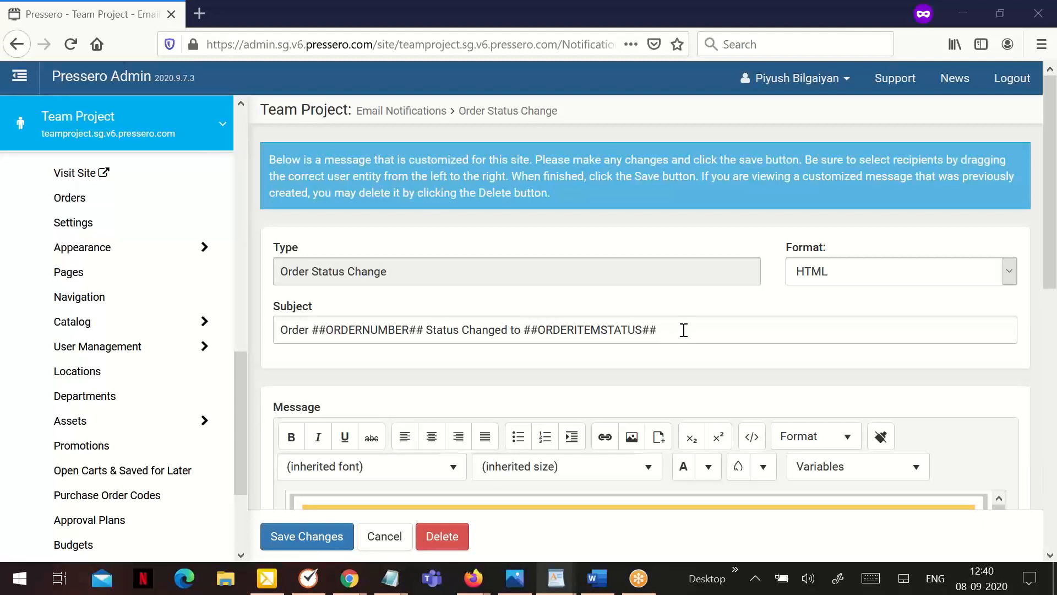
# Examine the customized Order Status Change notification and the variables available for the New Order message.
pyautogui.scroll(-3, 683, 330)
pyautogui.scroll(-6, 683, 331)
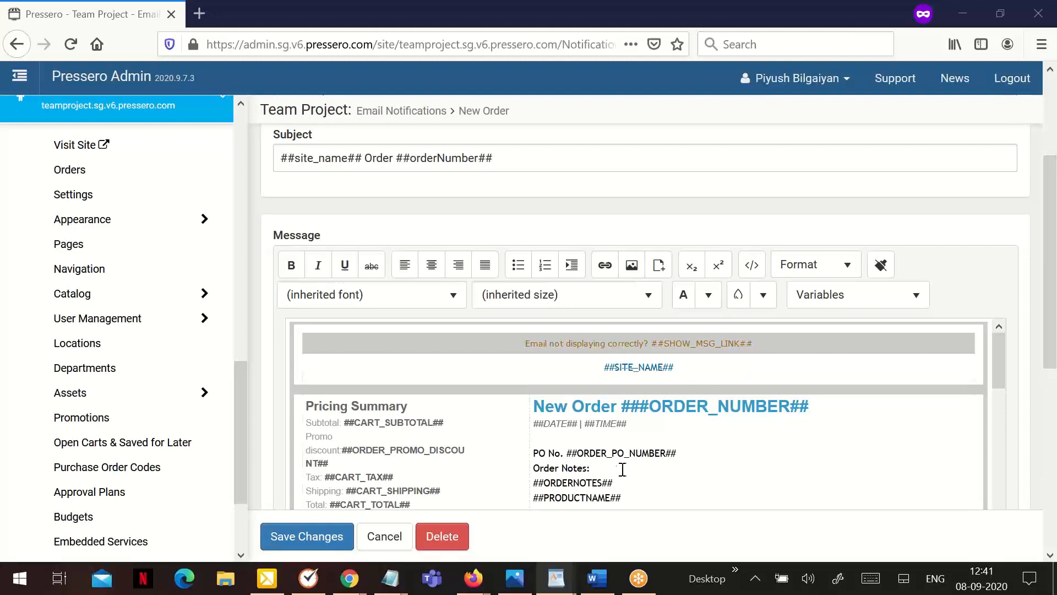
pyautogui.click(805, 300)
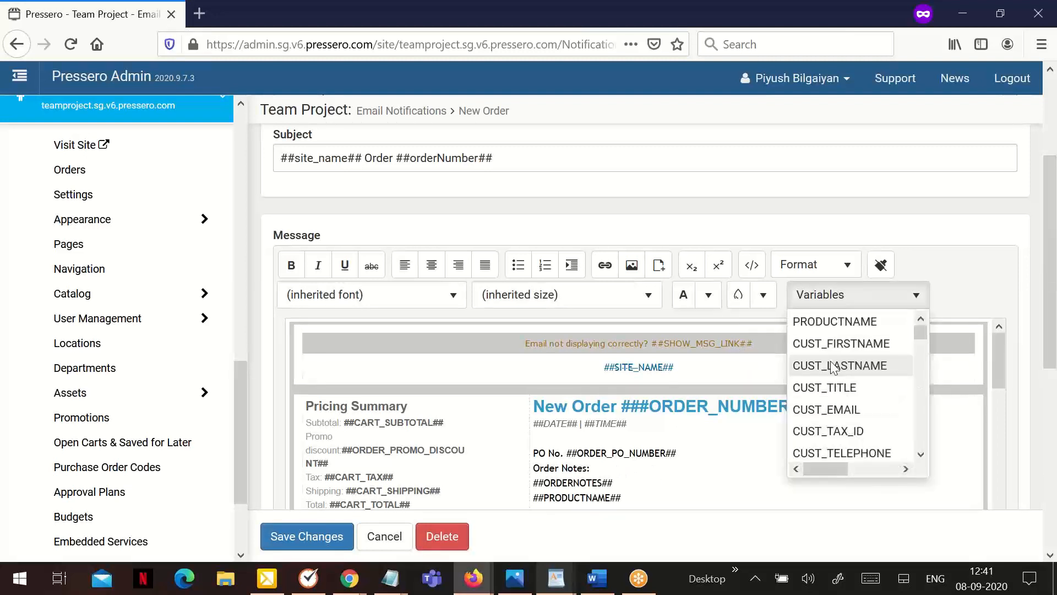
pyautogui.scroll(-8, 832, 367)
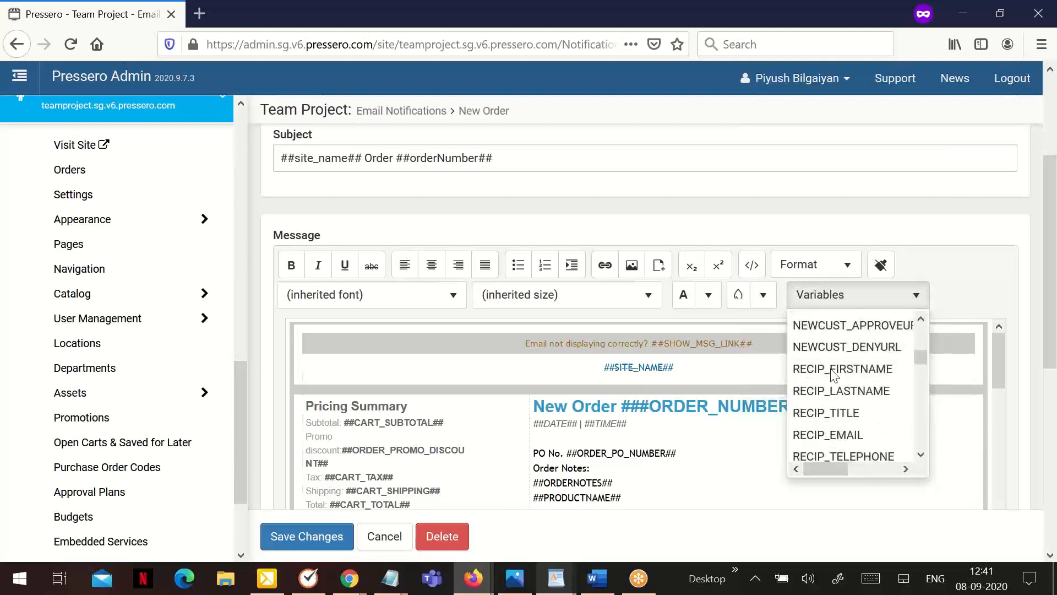
pyautogui.scroll(-10, 831, 375)
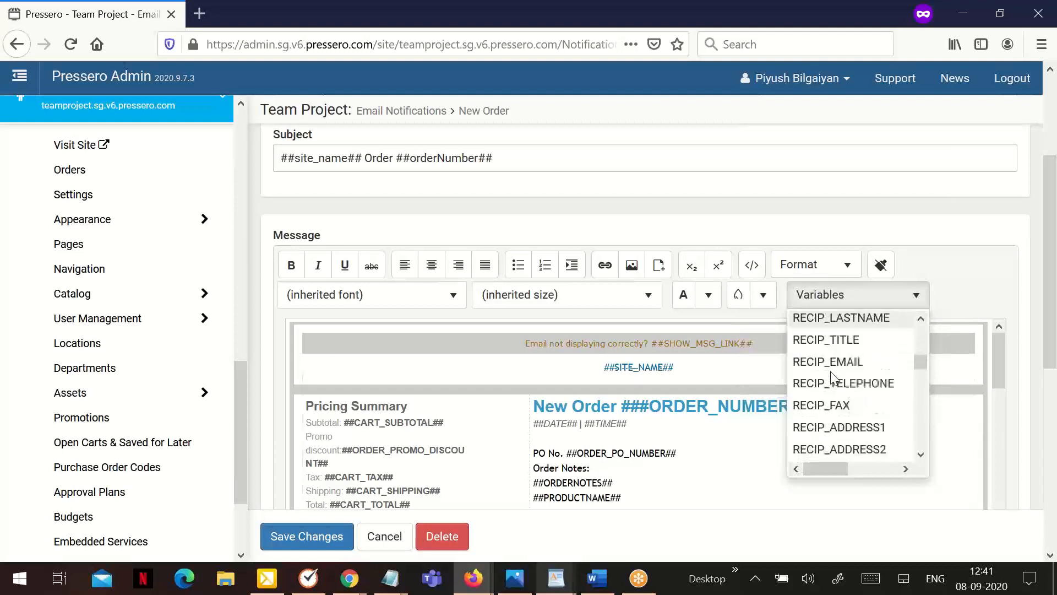
pyautogui.click(672, 487)
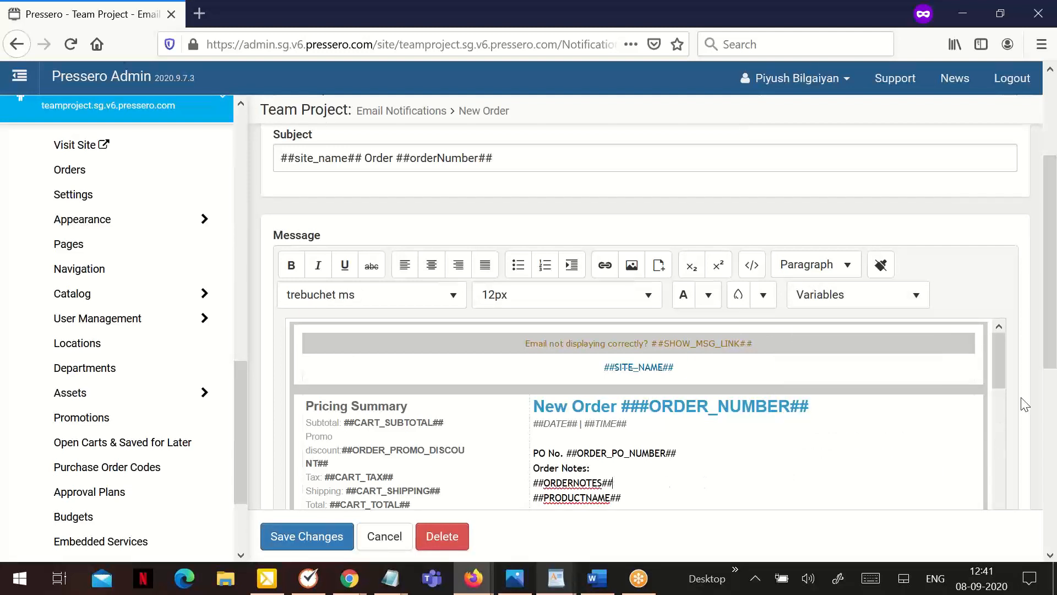
# Switch to the Word document and undo the last change to read the general rules for message tags.
pyautogui.hotkey('alt', 'Tab')
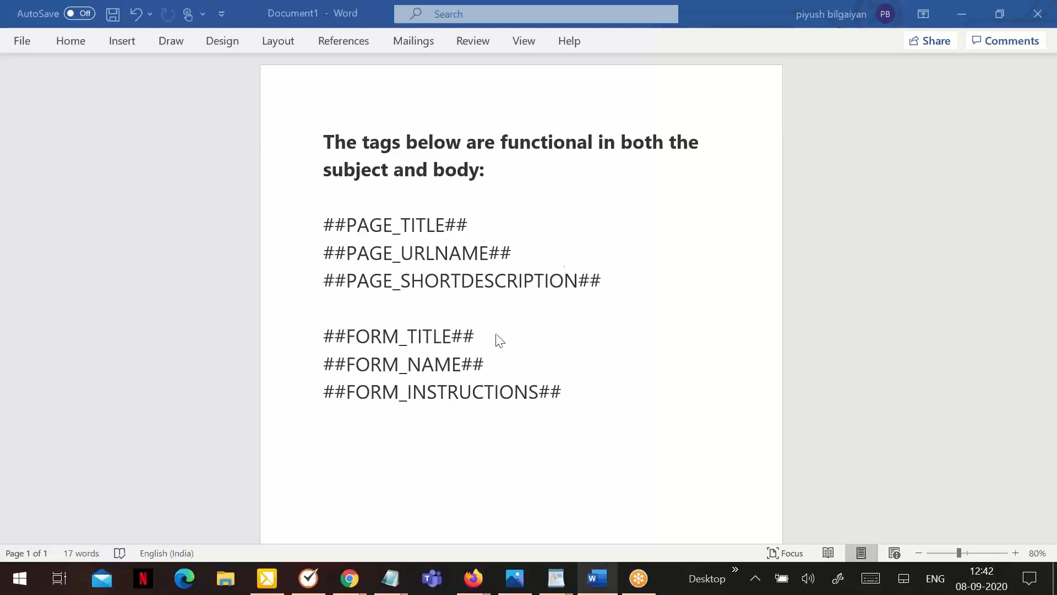
pyautogui.hotkey('ctrl', 'z')
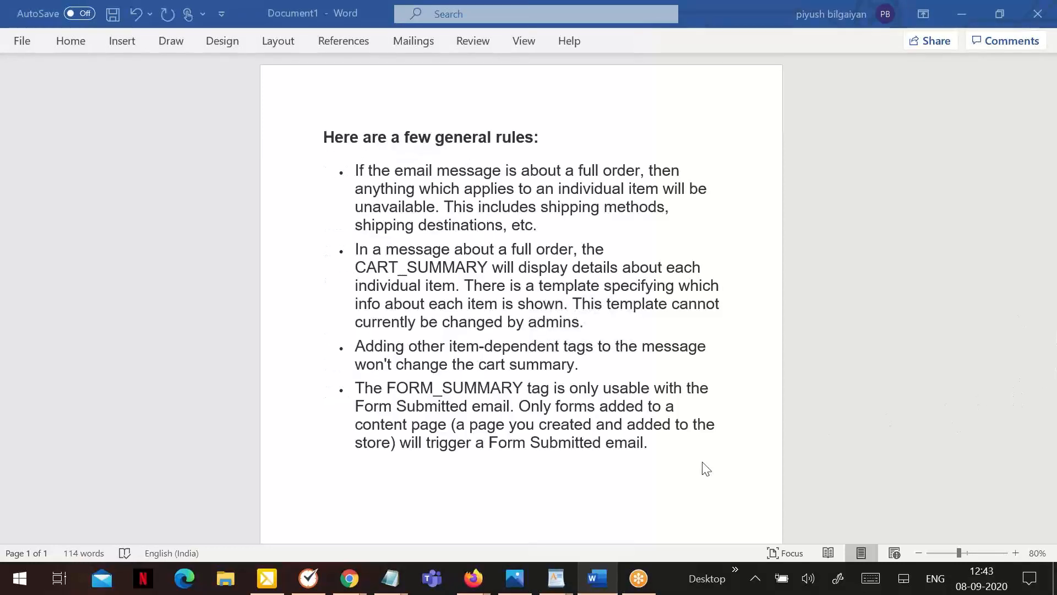